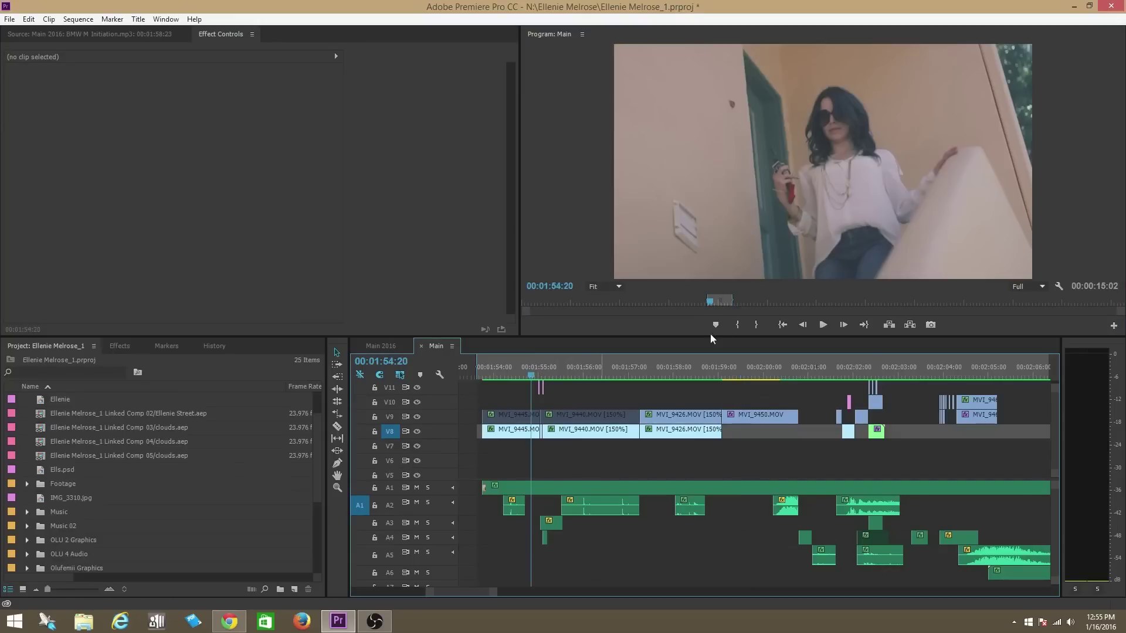
Play back the Main sequence from 1:56:00 to about 1:59:22, then select MVI_9450.MOV on V9
left_click(827, 326)
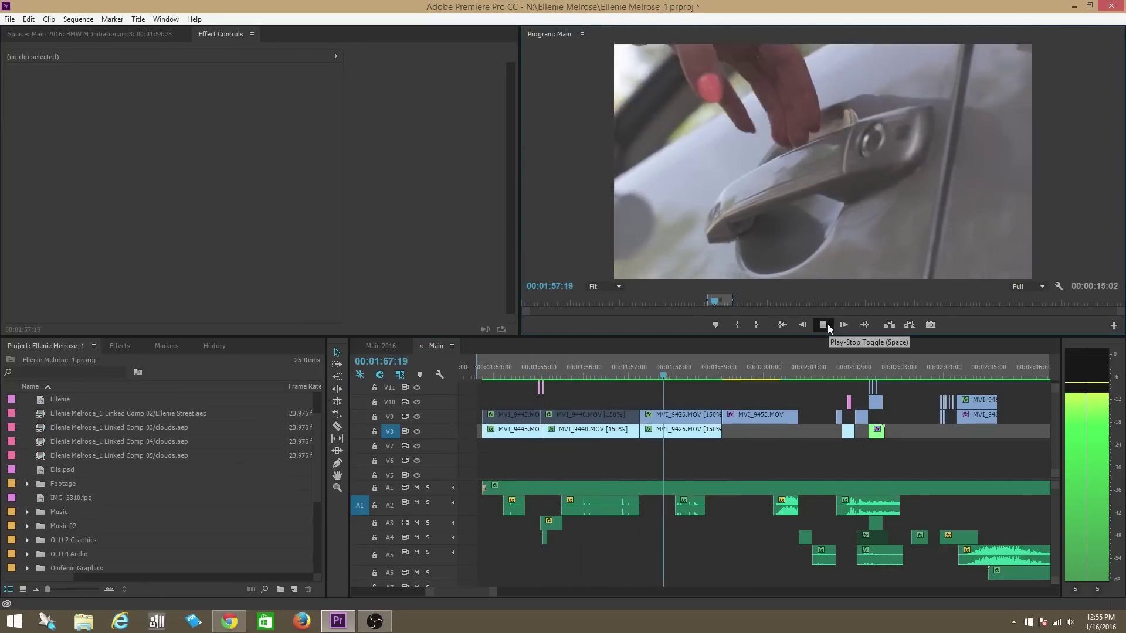
key("space")
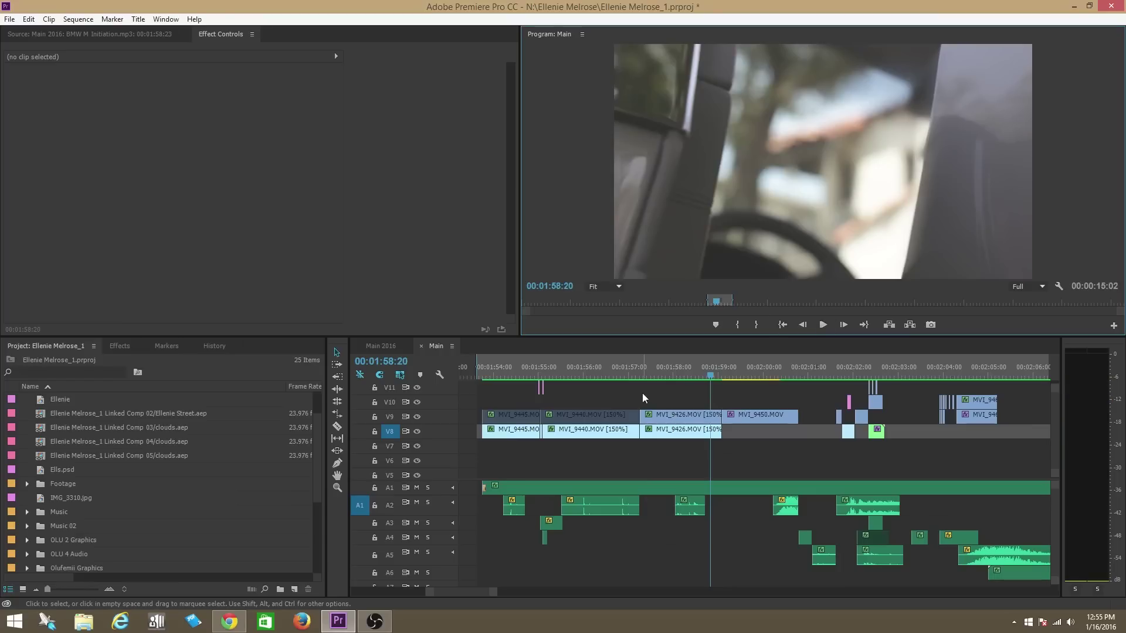
left_click(584, 368)
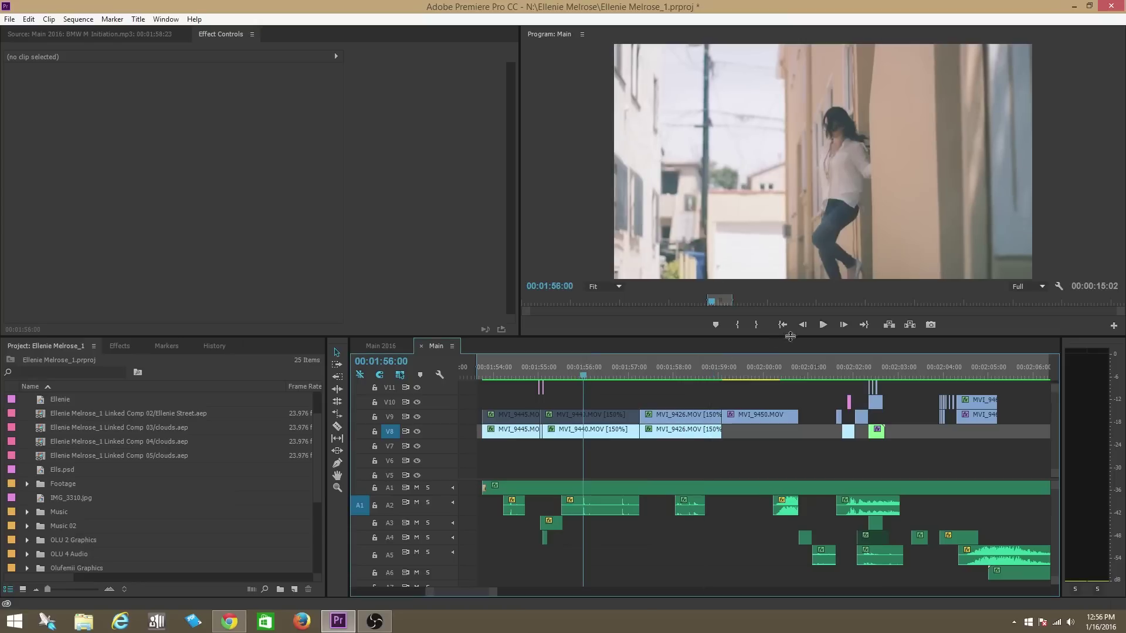
left_click(822, 325)
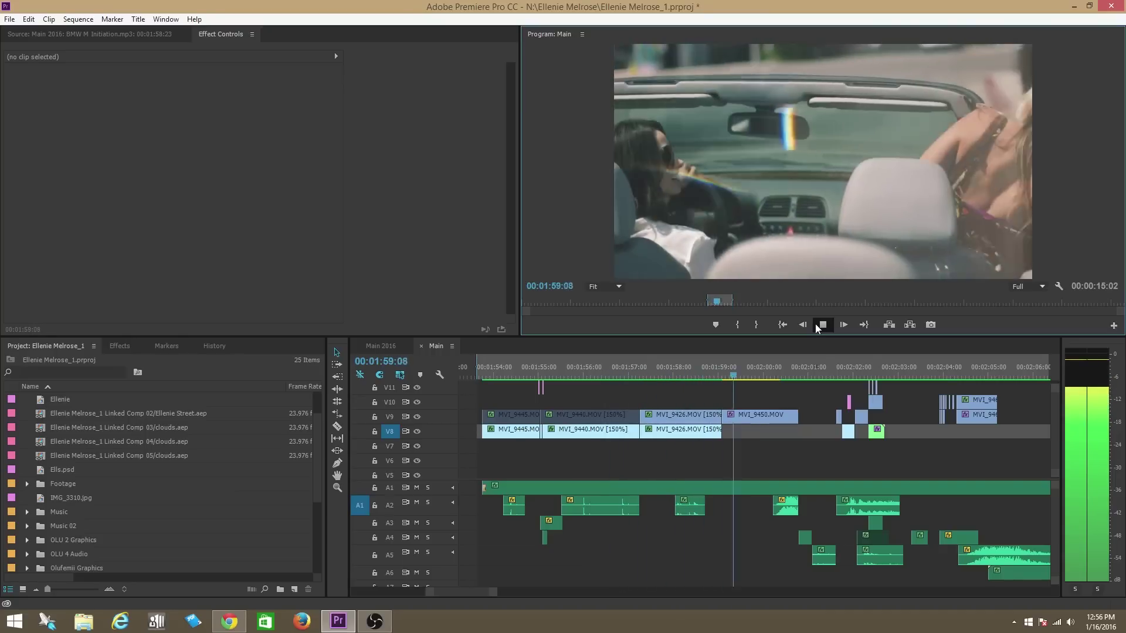
left_click(822, 325)
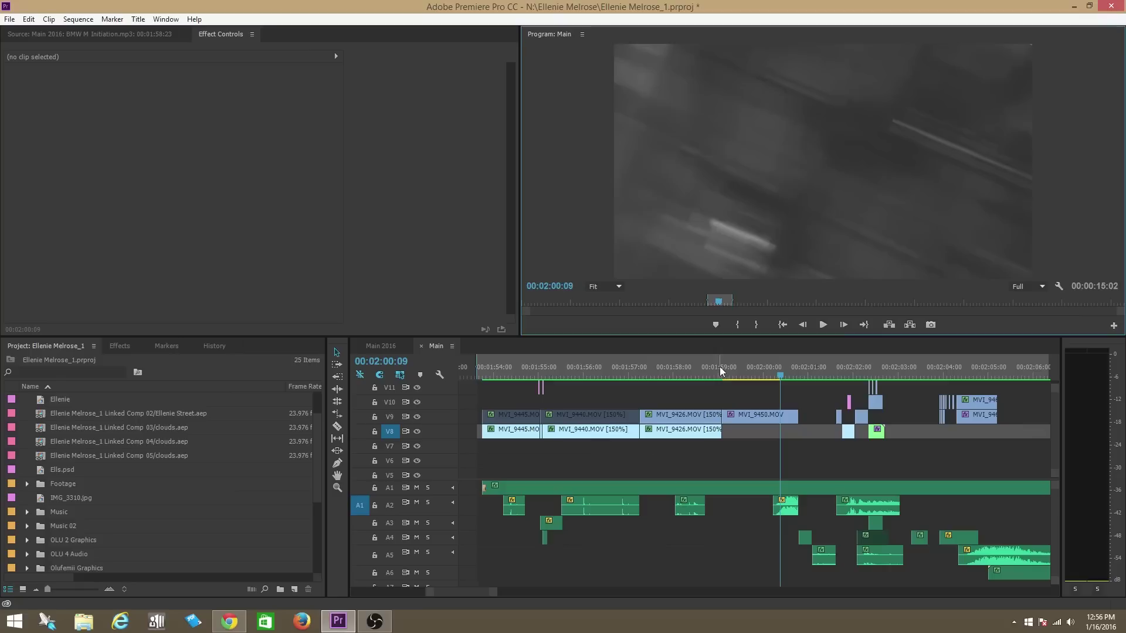
mouse_move(720, 367)
left_mouse_down()
mouse_move(774, 369)
mouse_move(692, 375)
mouse_move(779, 376)
mouse_move(714, 374)
mouse_move(735, 375)
left_mouse_up()
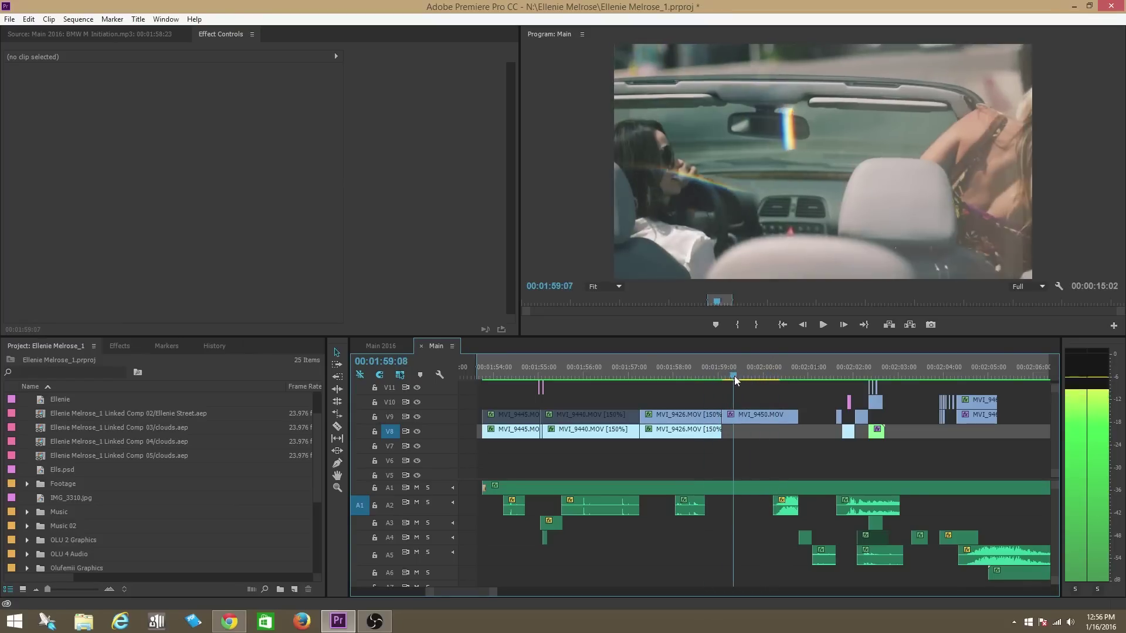
left_click(761, 416)
Copy the MVI_9450.MOV clip and paste a duplicate onto V8
right_click(767, 416)
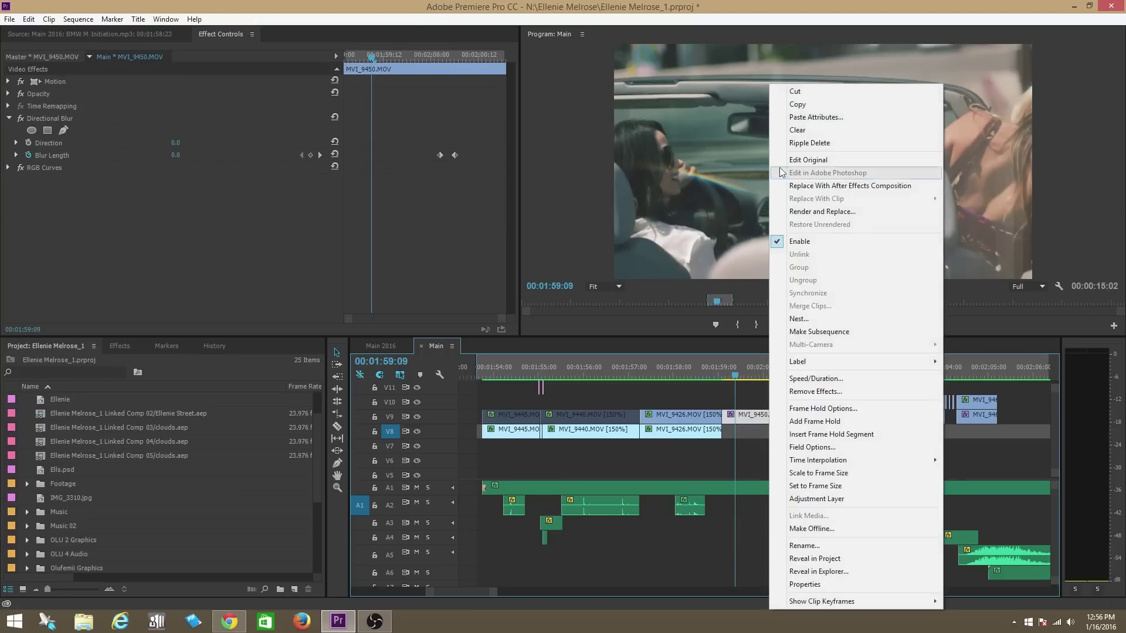
left_click(812, 111)
left_click_drag(731, 371, 722, 373)
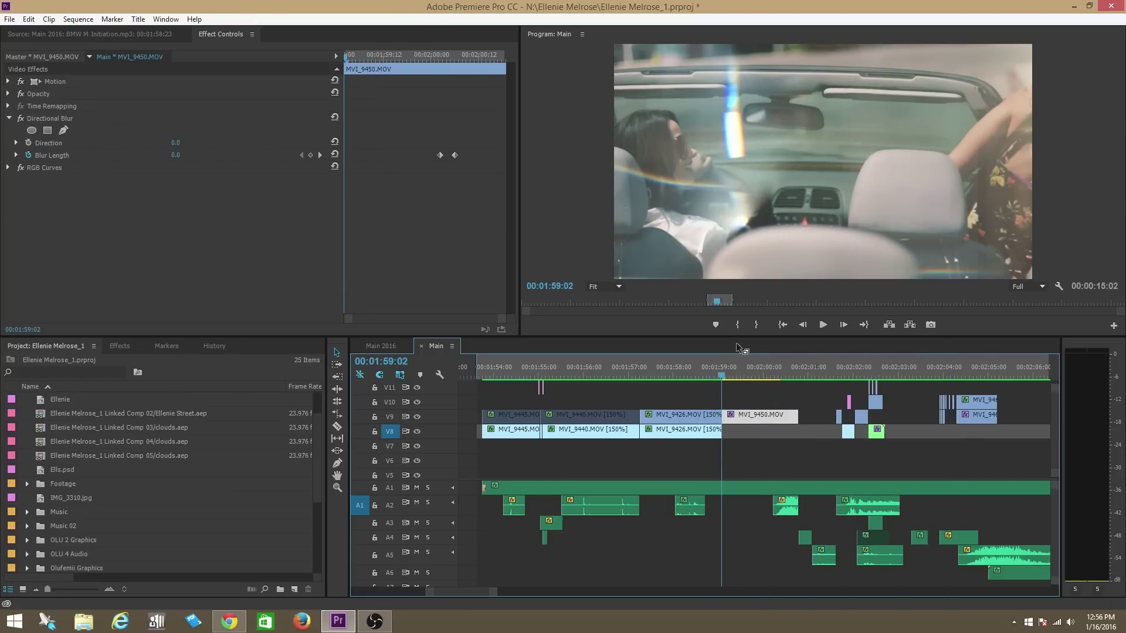
key("ctrl+v")
Replace the original V9 clip with a linked After Effects composition
left_click(757, 371)
left_click(772, 428)
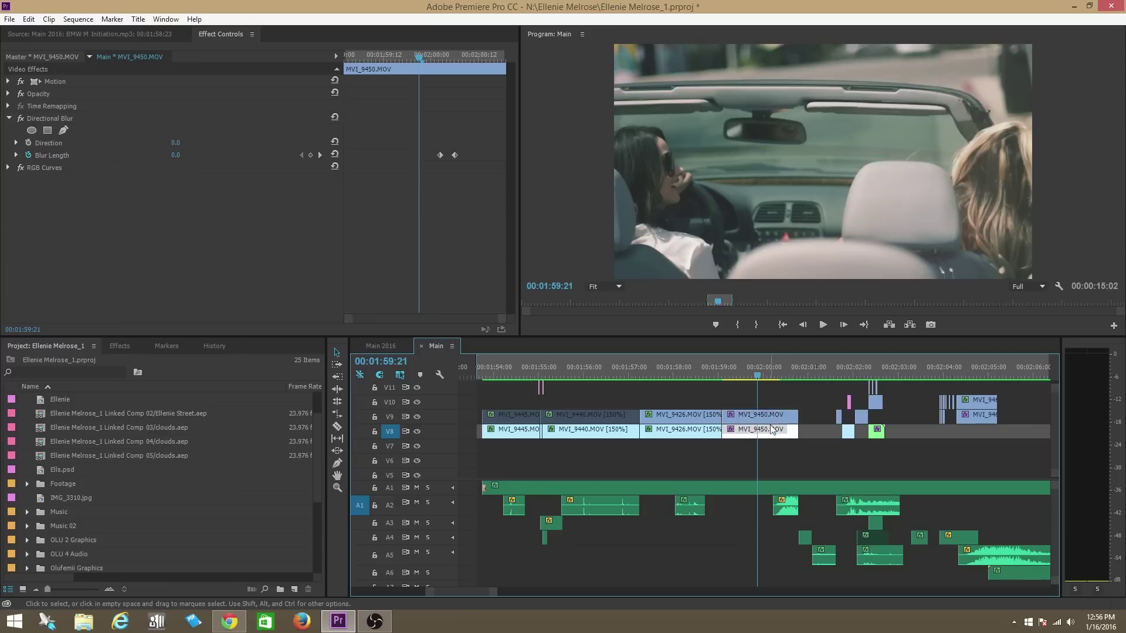
left_click(781, 415)
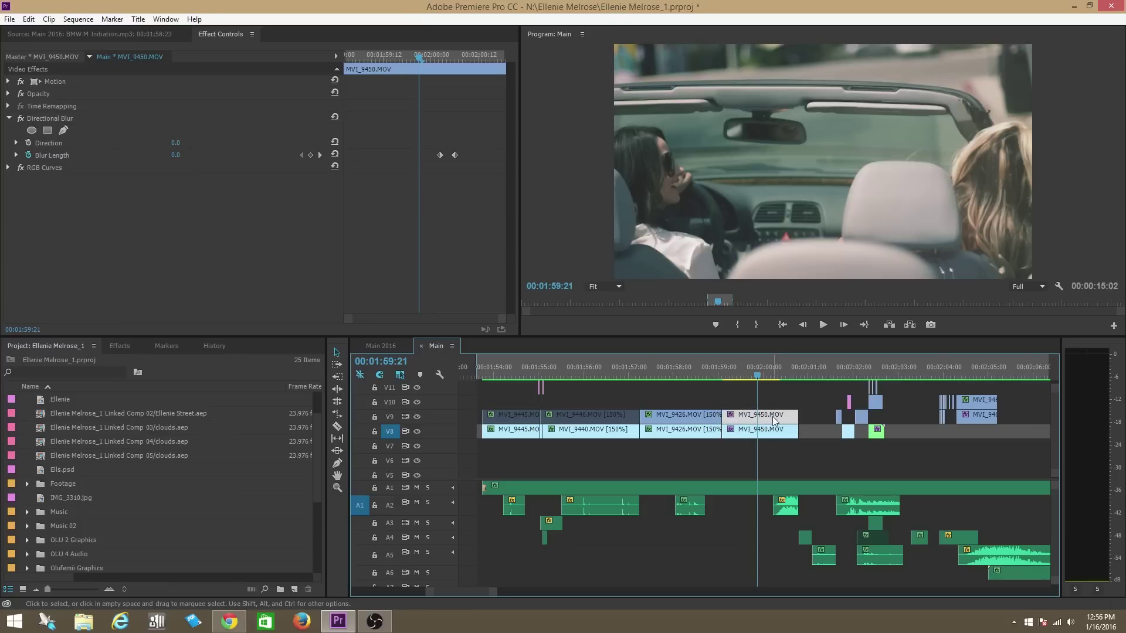
right_click(774, 417)
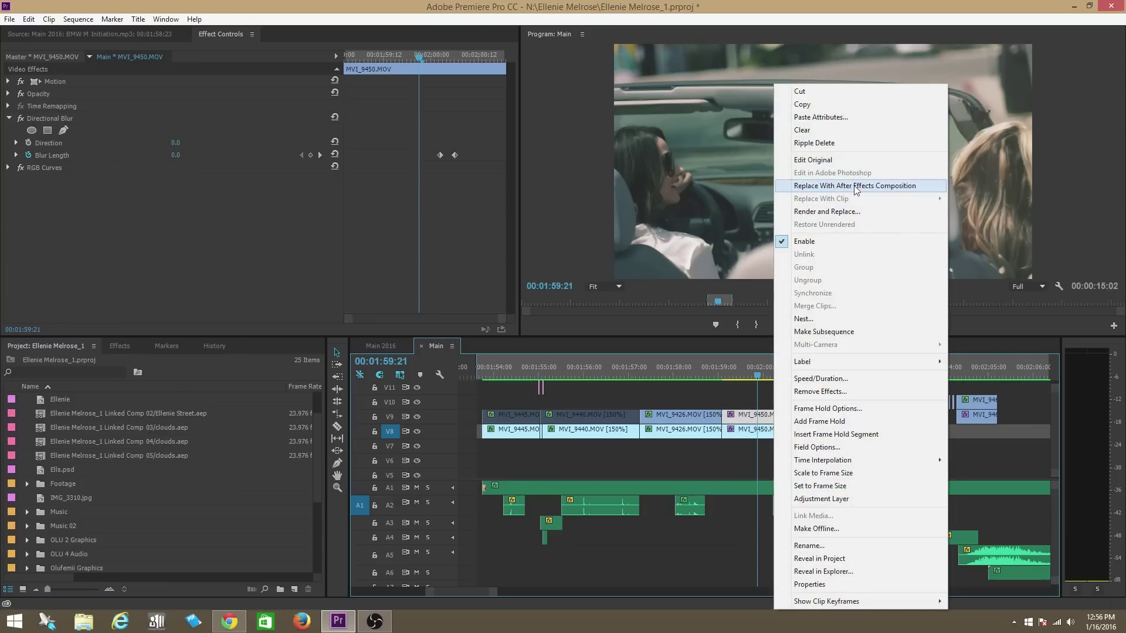
left_click(857, 186)
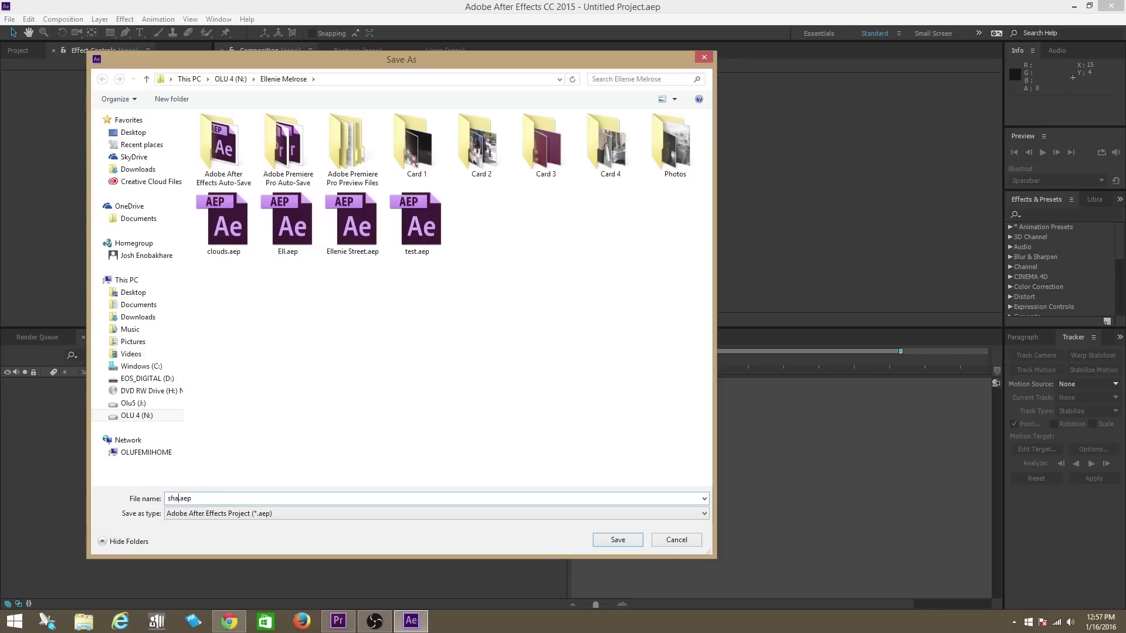
Save the After Effects project as shaketut.aep, preview the comp footage, and return to Premiere Pro
key("Return")
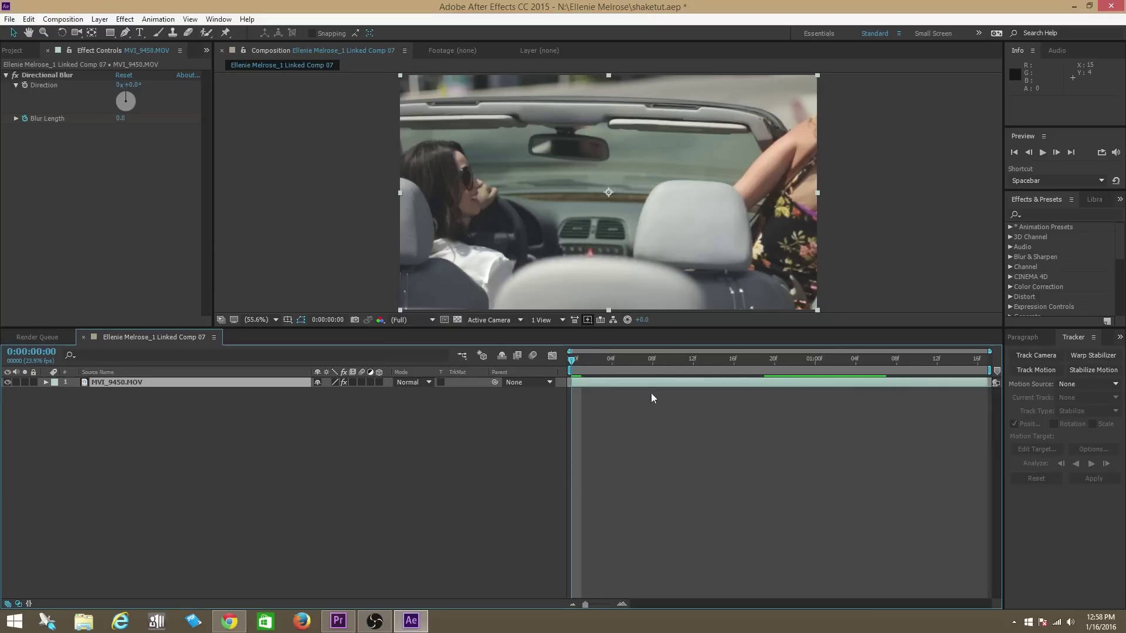
mouse_move(574, 361)
left_mouse_down()
mouse_move(938, 360)
mouse_move(580, 376)
left_mouse_up()
left_click(339, 621)
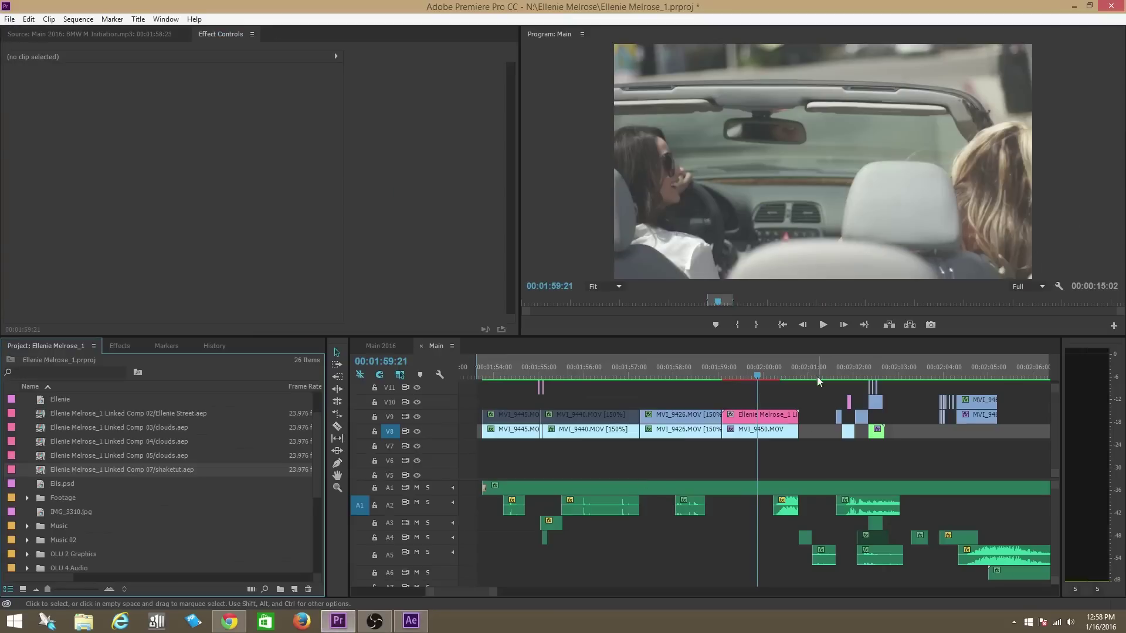
mouse_move(762, 374)
left_mouse_down()
mouse_move(734, 378)
mouse_move(751, 374)
left_mouse_up()
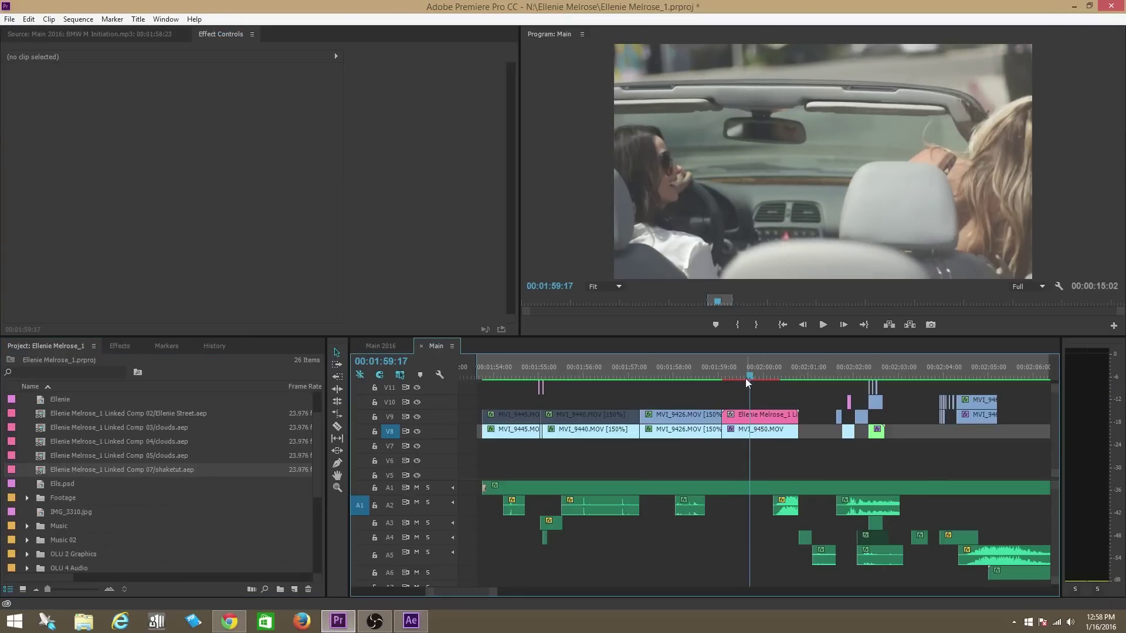
left_click_drag(747, 370, 754, 421)
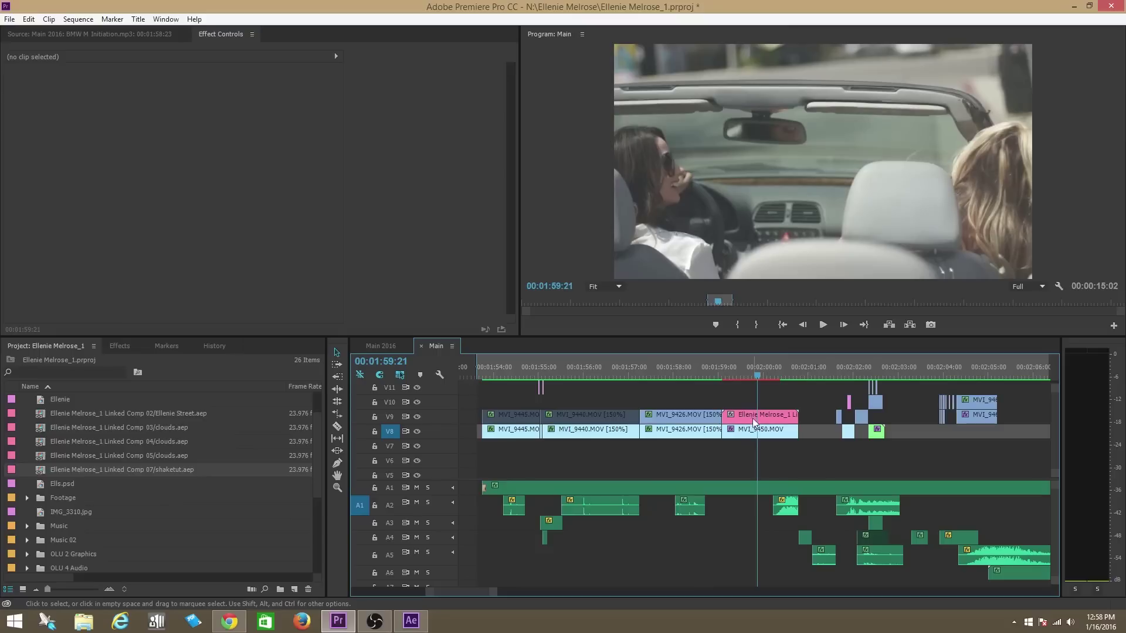
left_click(411, 621)
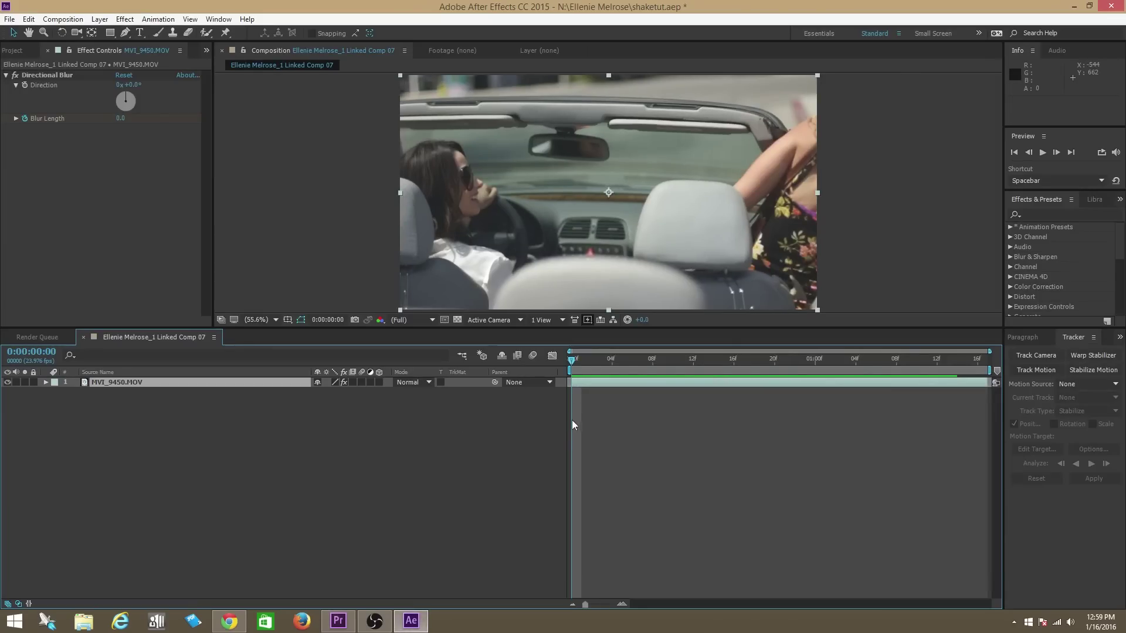
Expand the MVI_9450.MOV layer's Transform properties and select Position in the Animation menu
left_click_drag(579, 360, 575, 394)
left_click(56, 403)
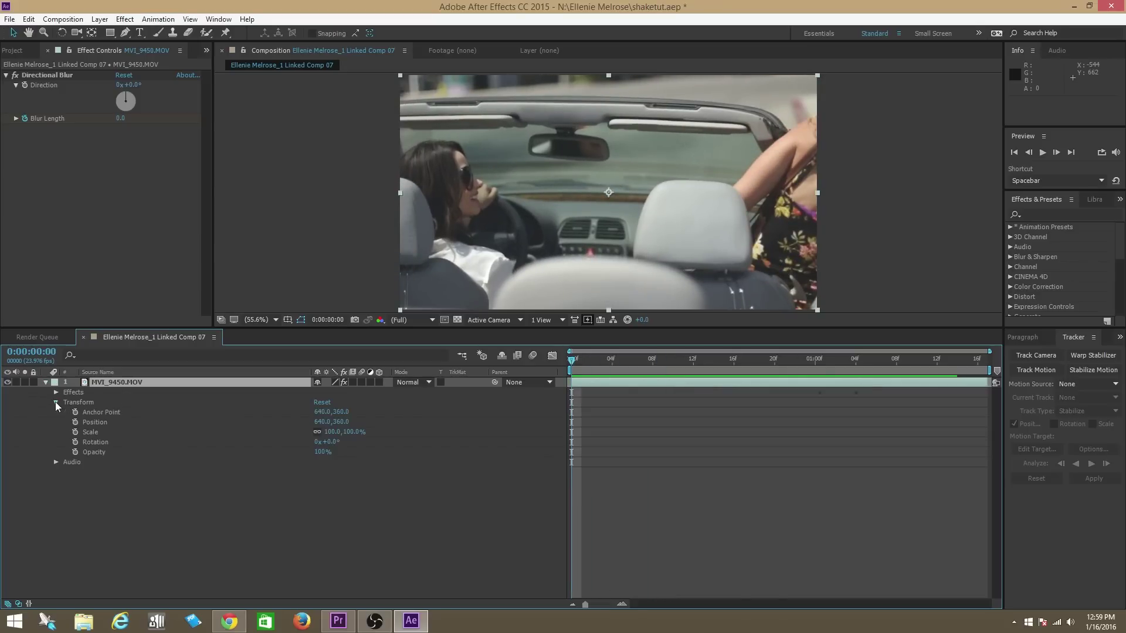
left_click(101, 425)
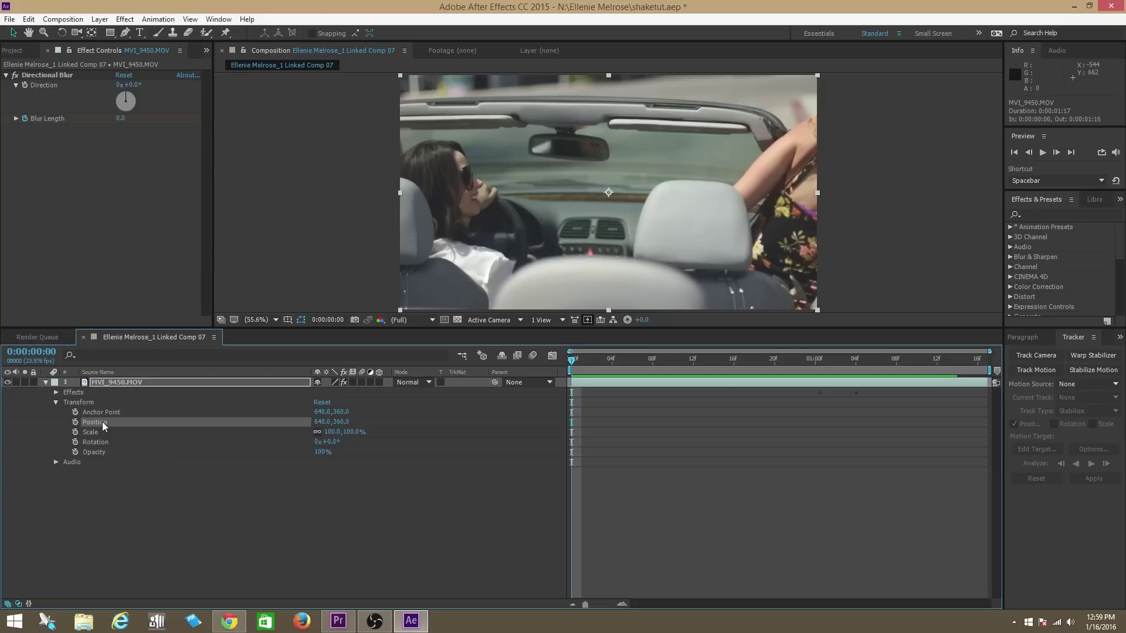
left_click(160, 19)
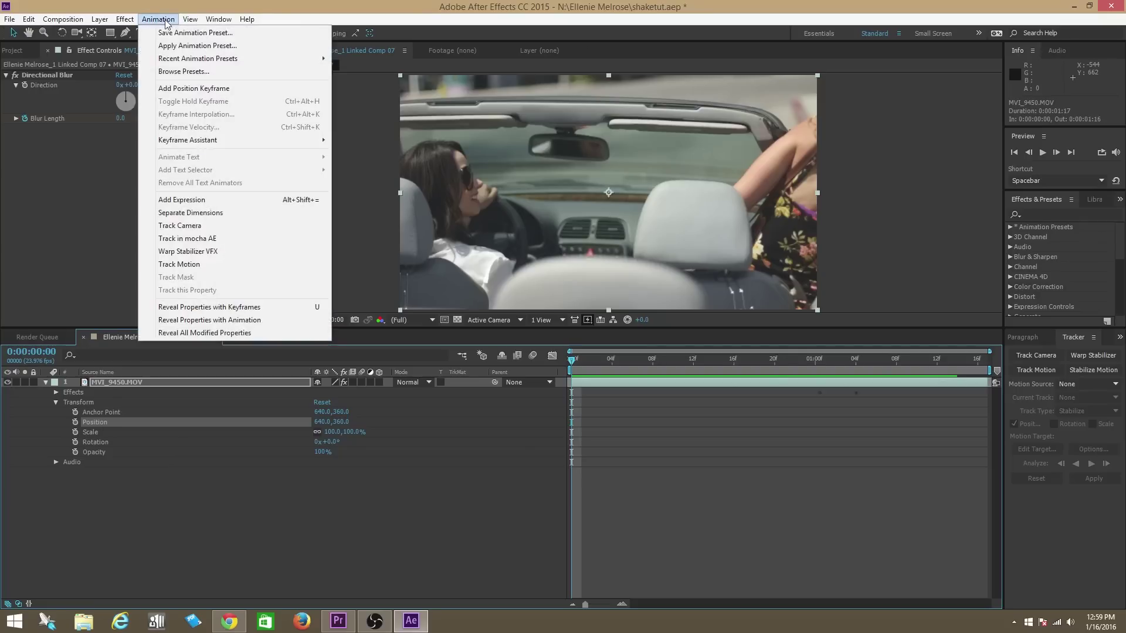
Add a wiggle(300,20) expression to the layer's Position
left_click(204, 203)
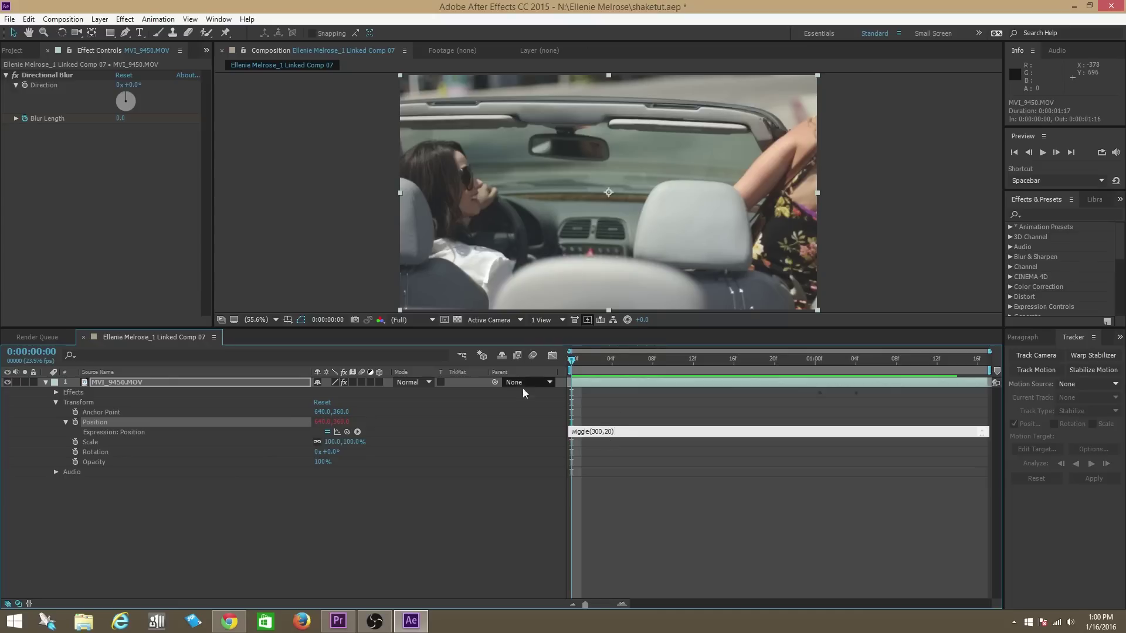
left_click(557, 442)
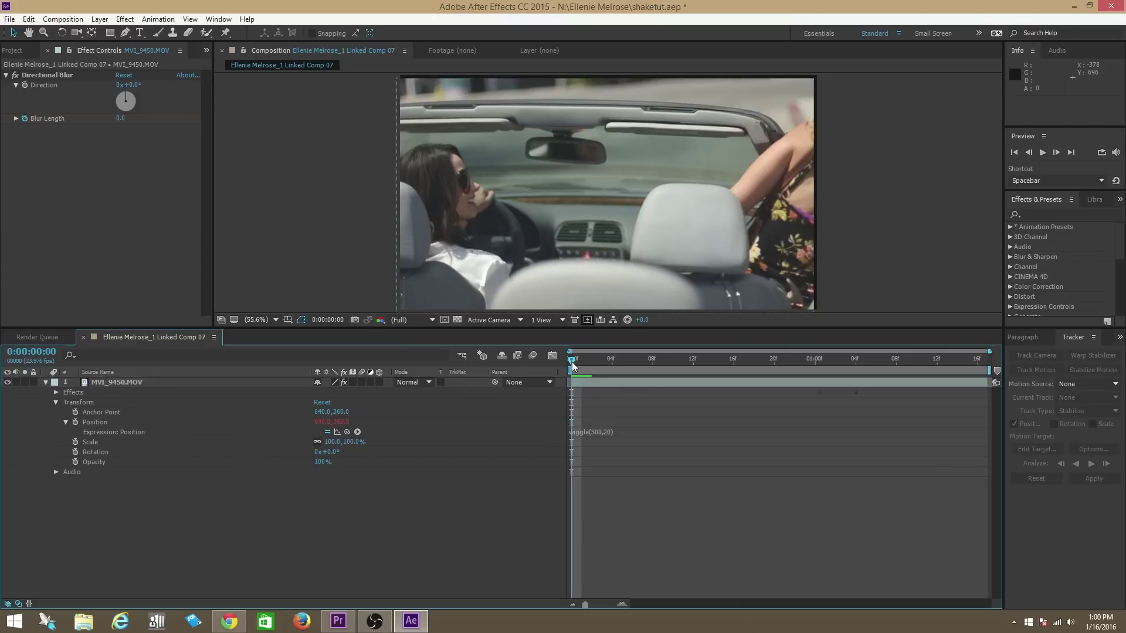
RAM preview the shaking footage, then stop and move to frame 8
key("space")
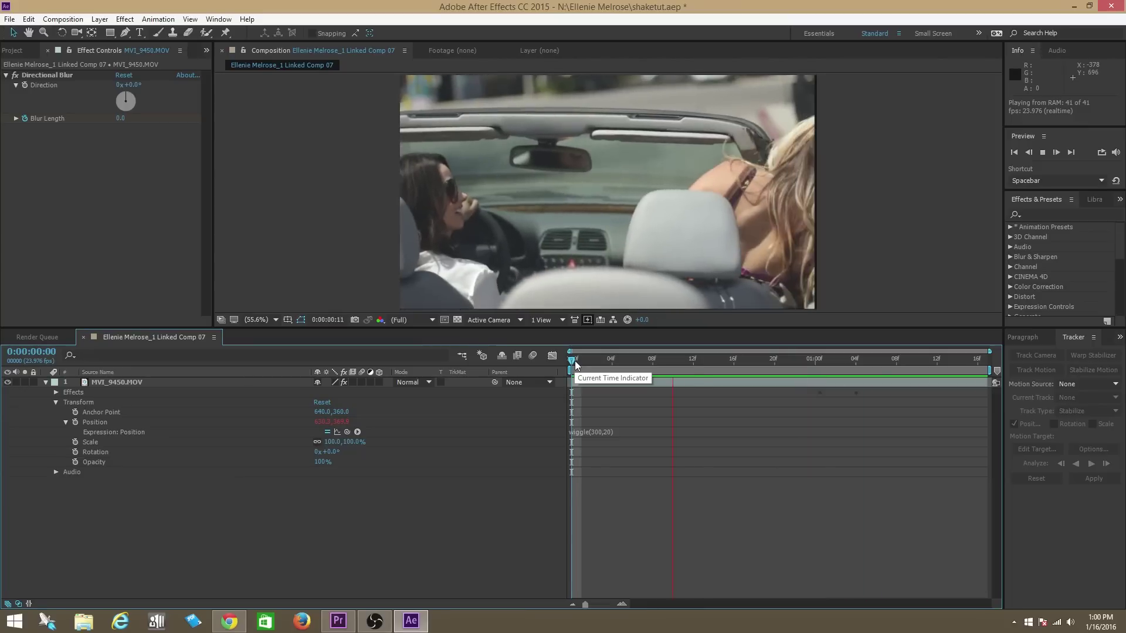
left_click_drag(575, 365, 653, 359)
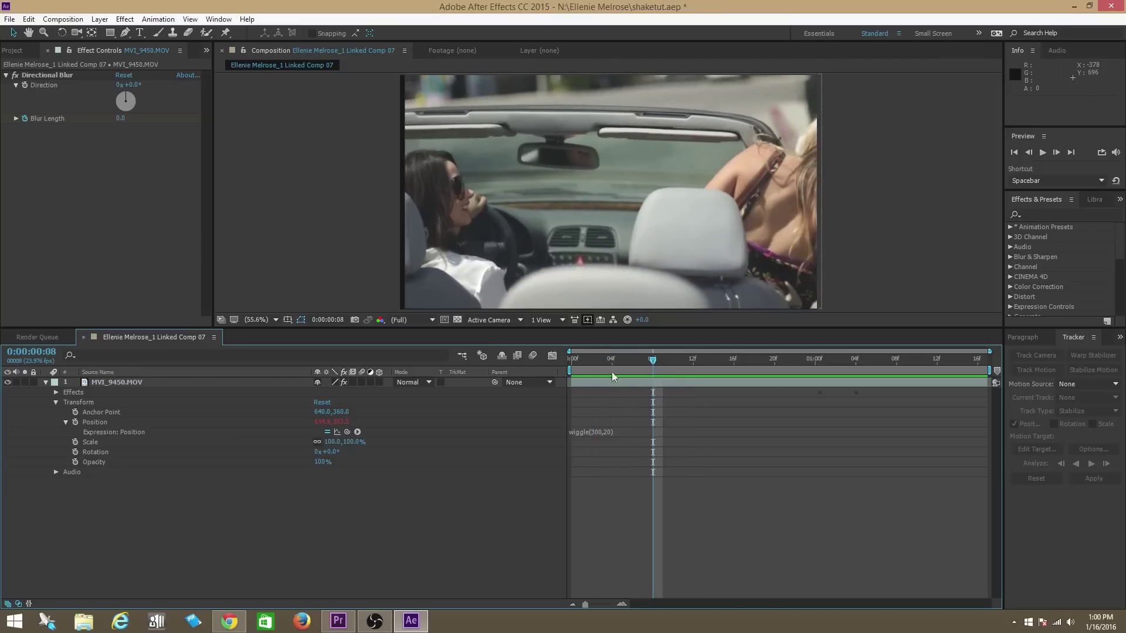
Scale the layer to 105%, preview the shake from frame 0, and save shaketut.aep
left_click(91, 444)
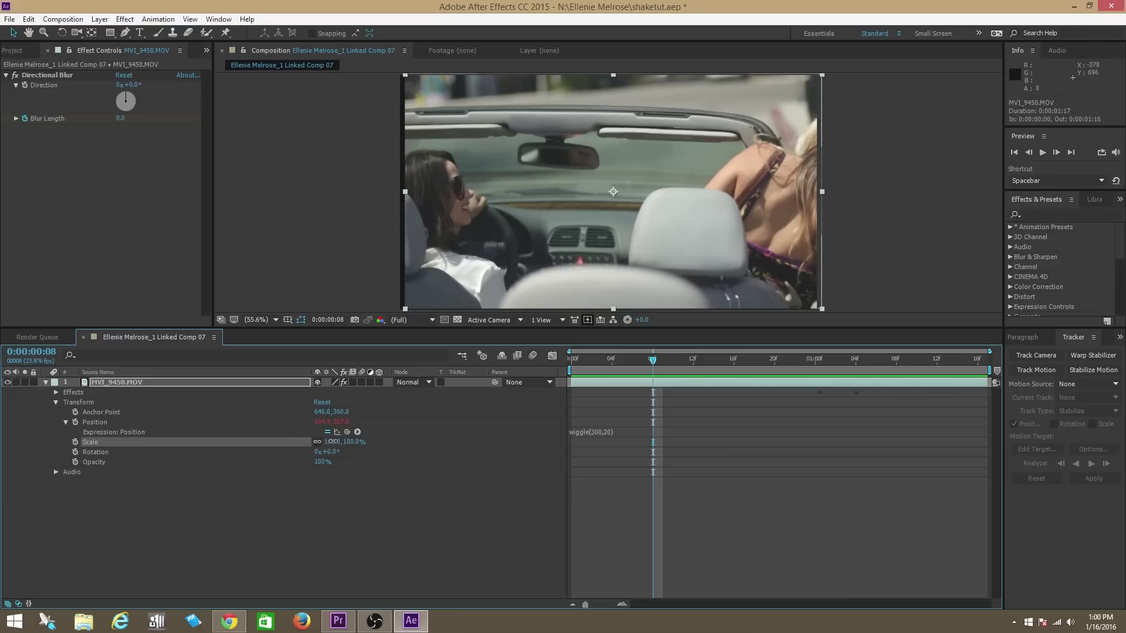
left_click_drag(333, 441, 335, 441)
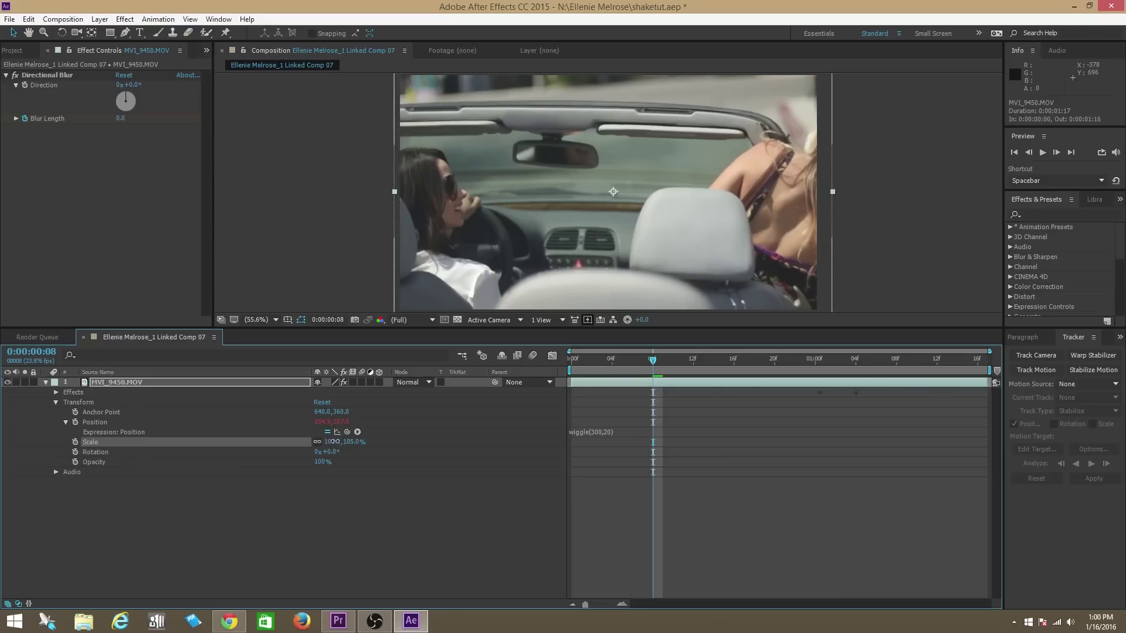
key("space")
left_click(570, 365)
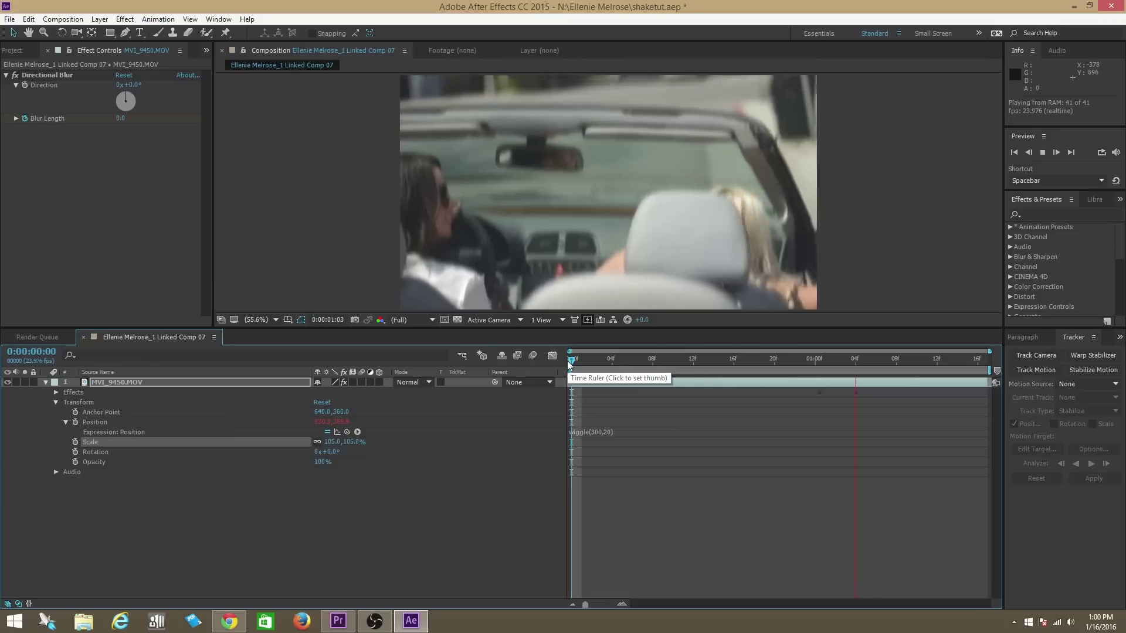
key("space")
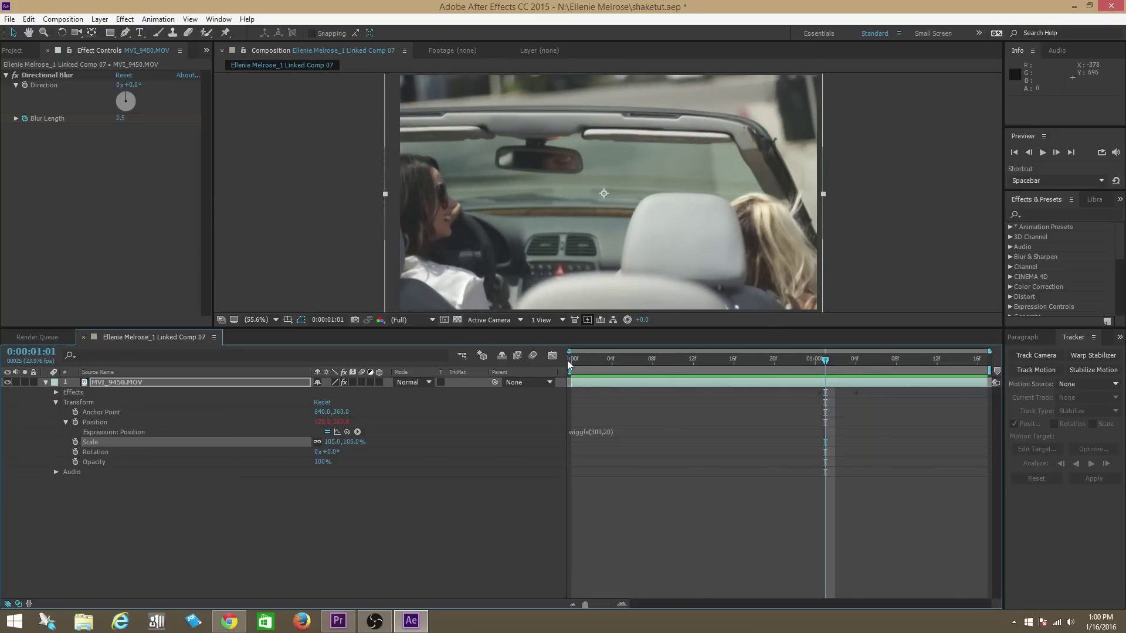
key("ctrl+s")
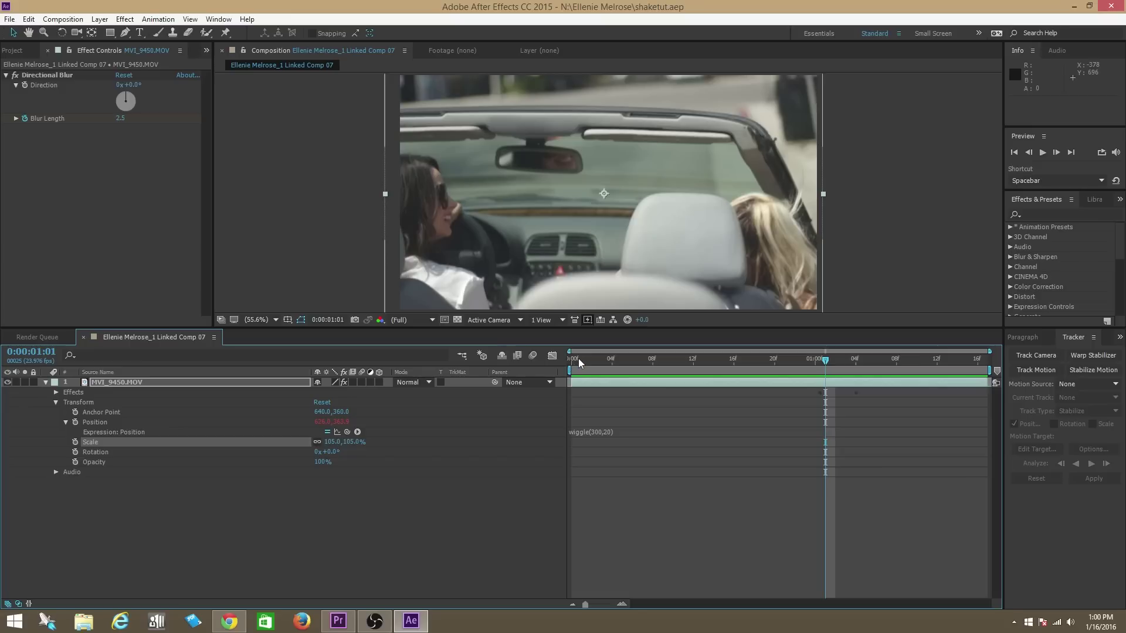
Preview the shaken comp from frame 0, then go back to Premiere Pro
left_click_drag(582, 362, 571, 364)
key("space")
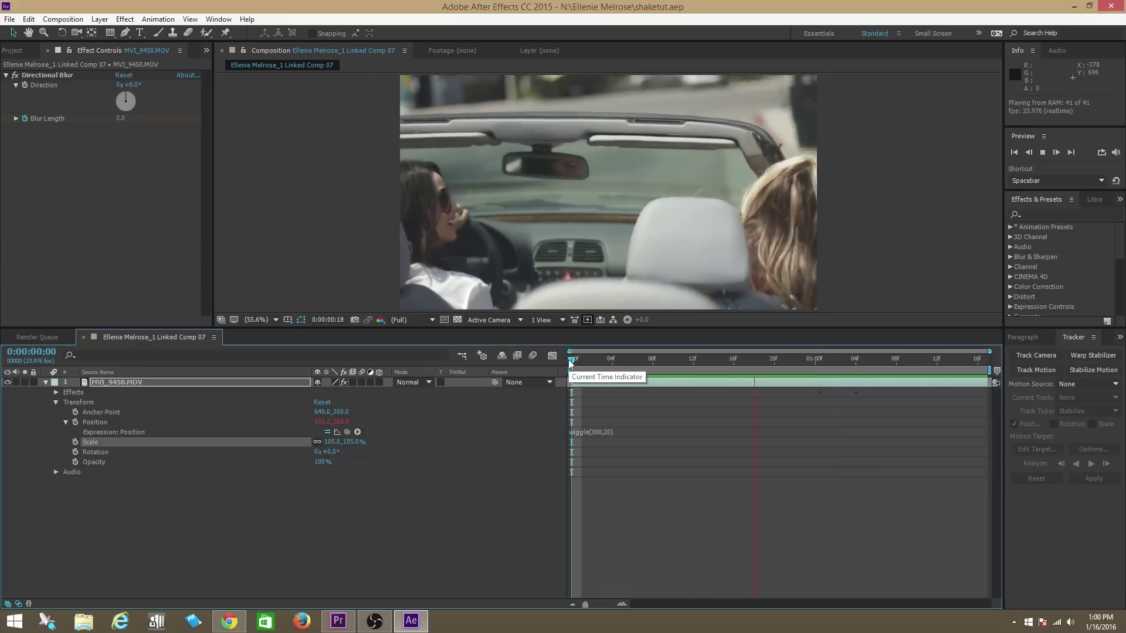
key("space")
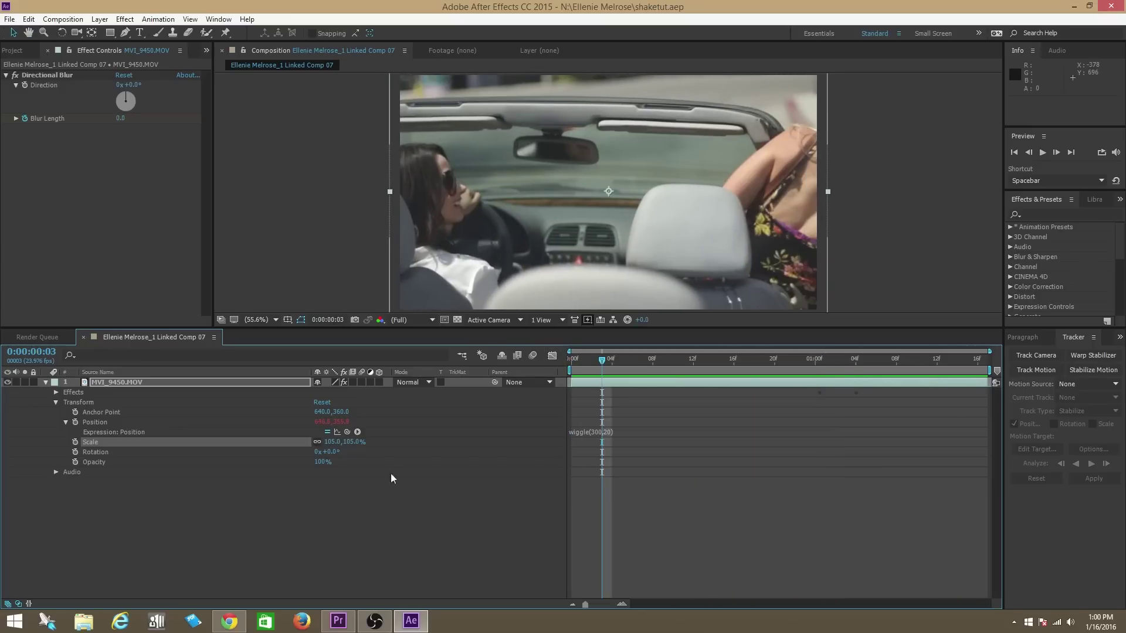
left_click(339, 621)
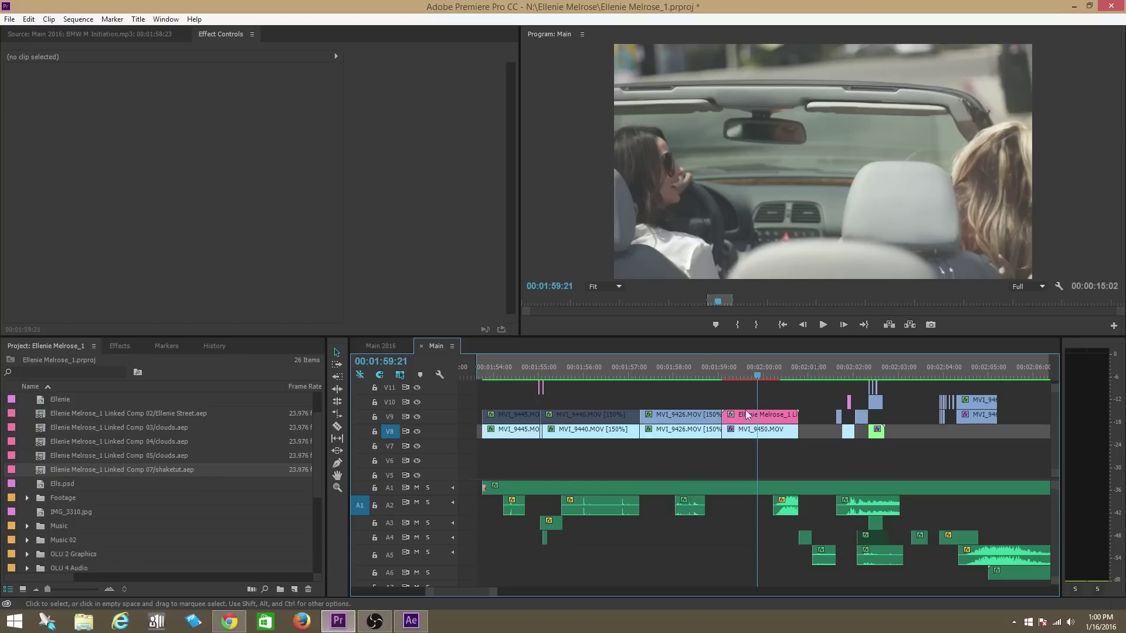
left_click_drag(758, 367, 694, 386)
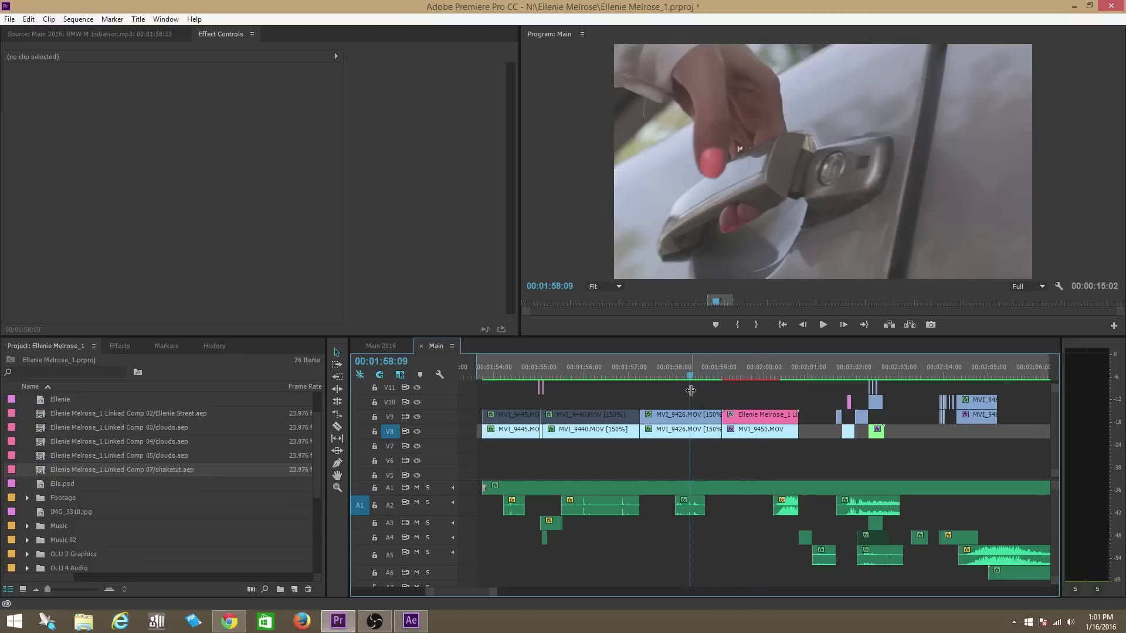
key("space")
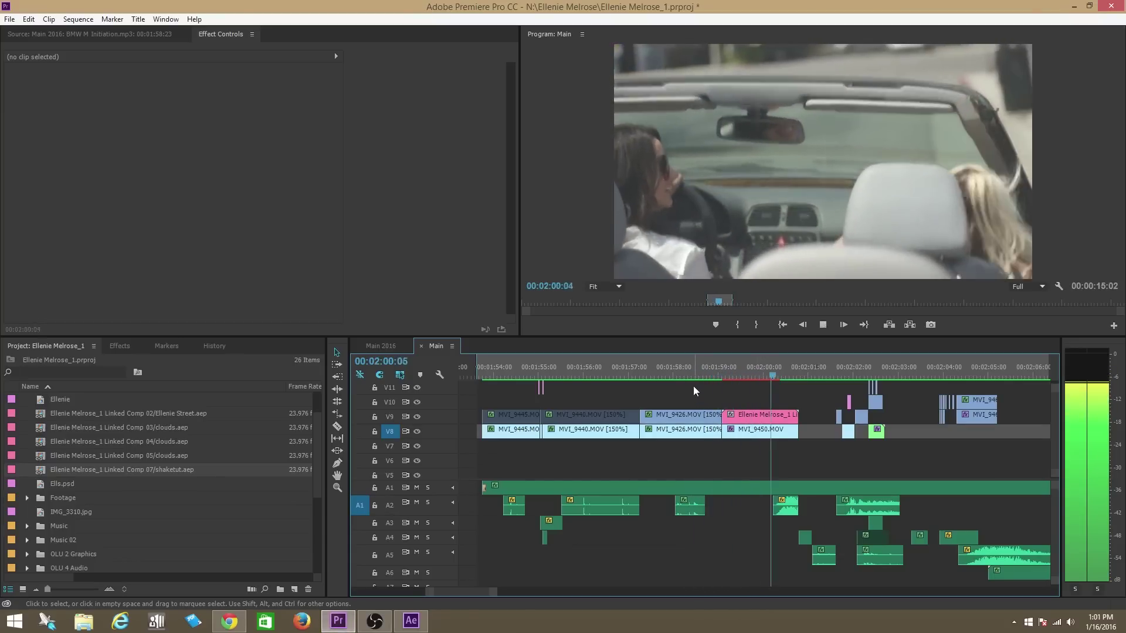
left_click(676, 371)
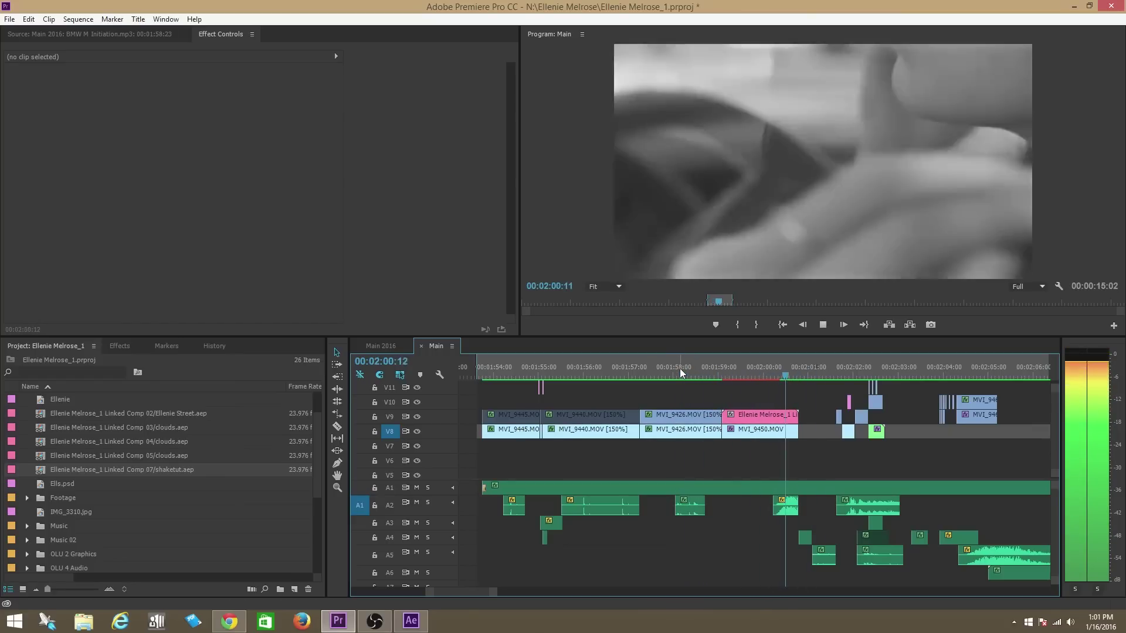
left_click(671, 365)
key("space")
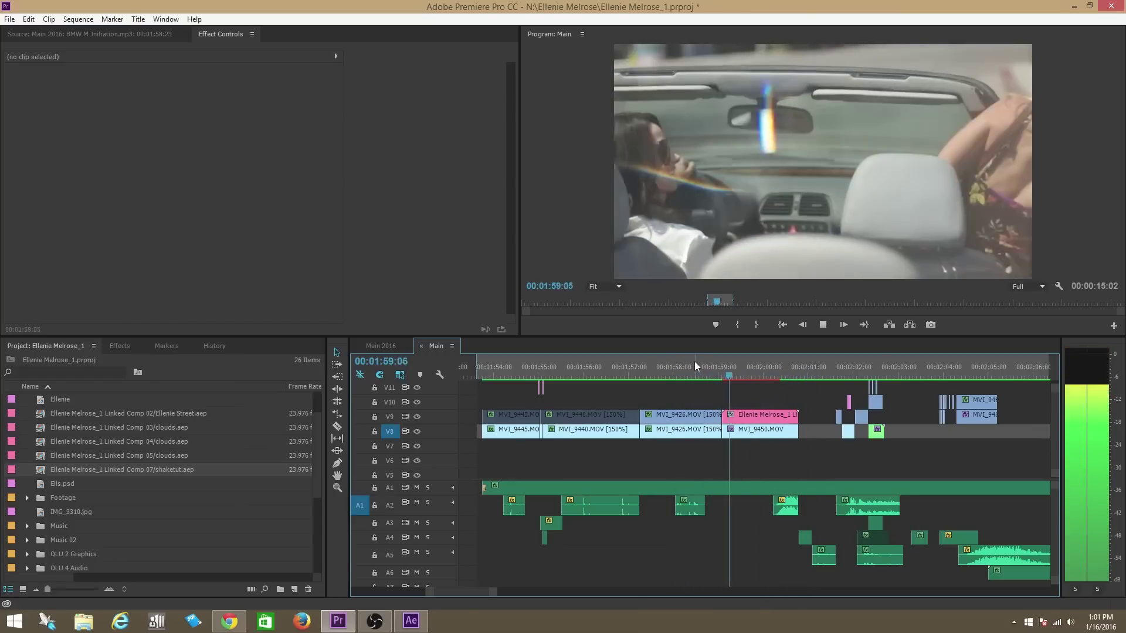
key("space")
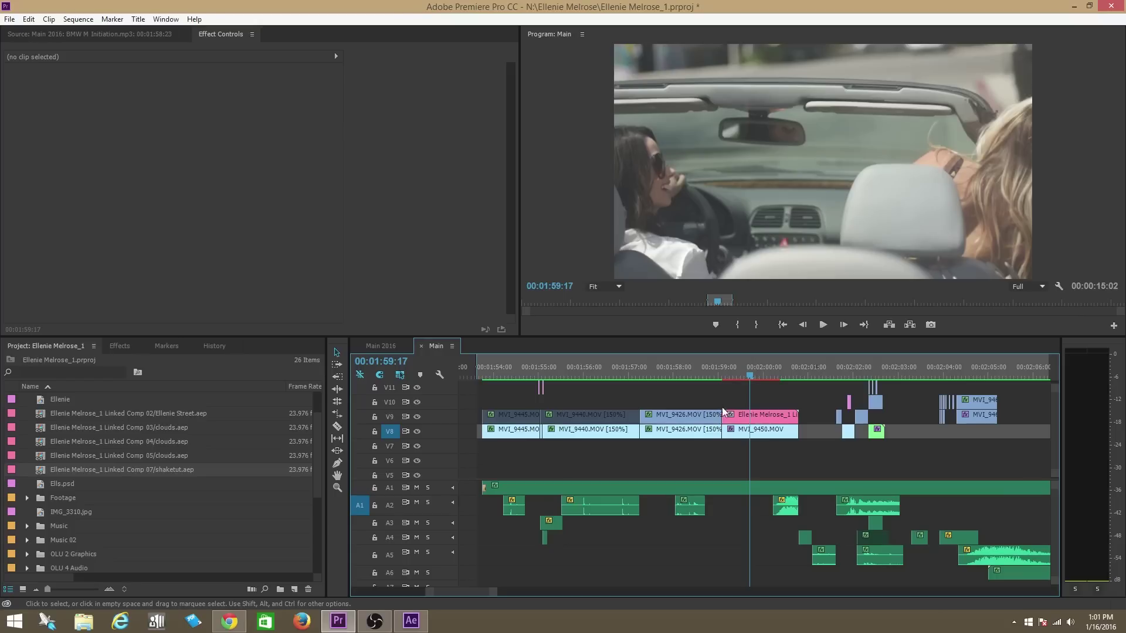
left_click_drag(725, 414, 780, 414)
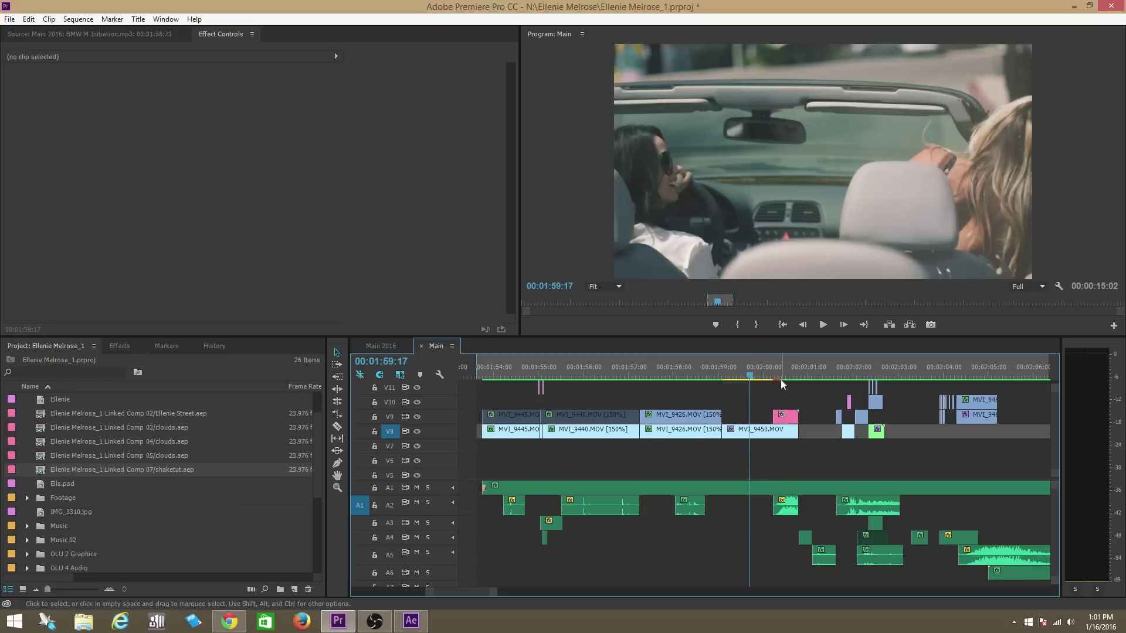
Play back from 01:59:02 and park the playhead near 02:00:01
left_click(720, 378)
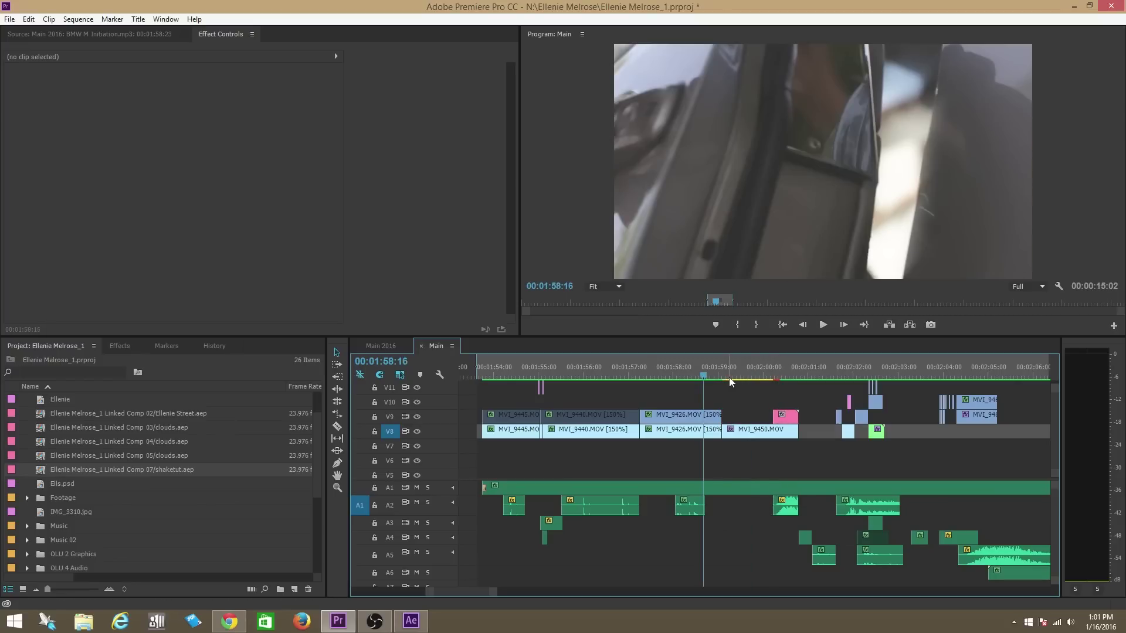
key("space")
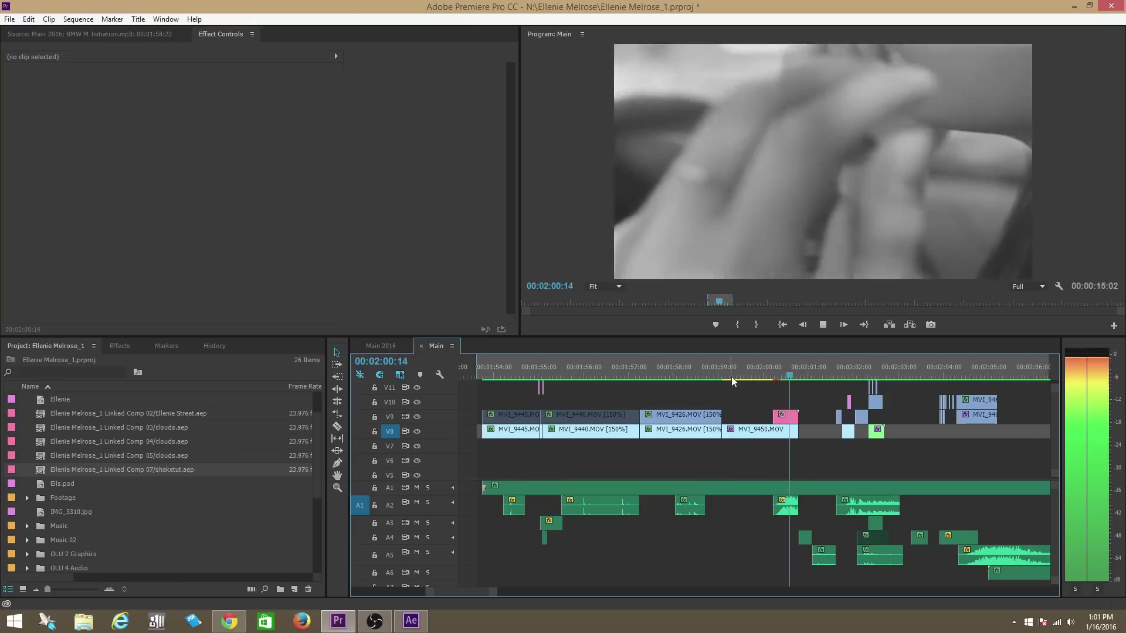
key("space")
mouse_move(765, 374)
left_mouse_down()
mouse_move(779, 375)
mouse_move(759, 375)
left_mouse_up()
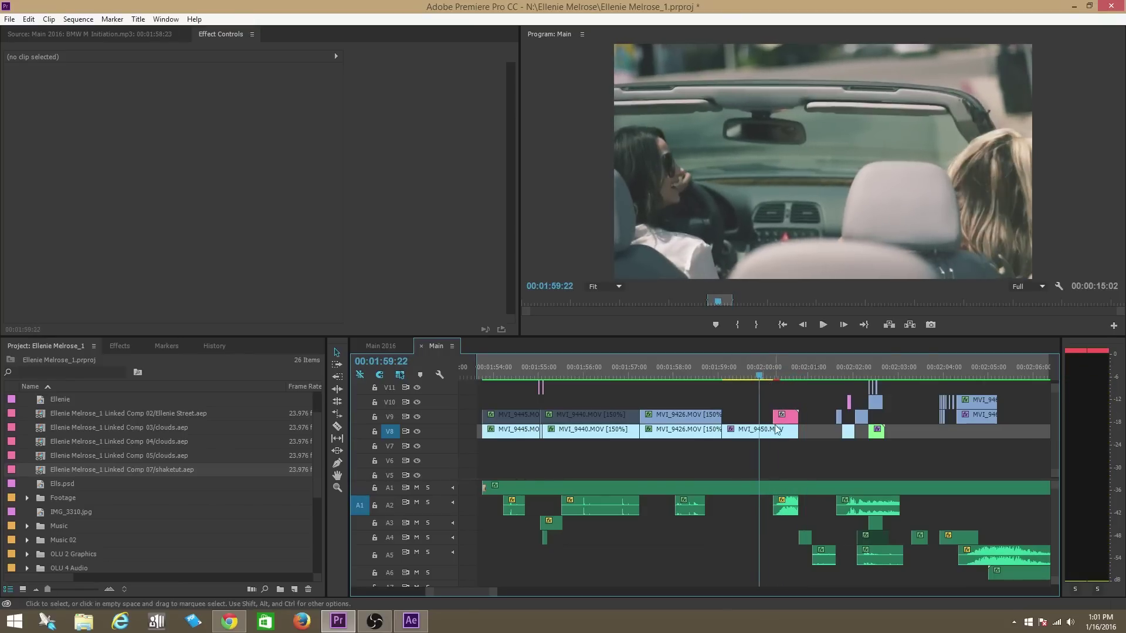
Trim the comp clip's start to the playhead and review the edit from 01:59:00
left_click_drag(775, 417, 759, 417)
left_click(712, 371)
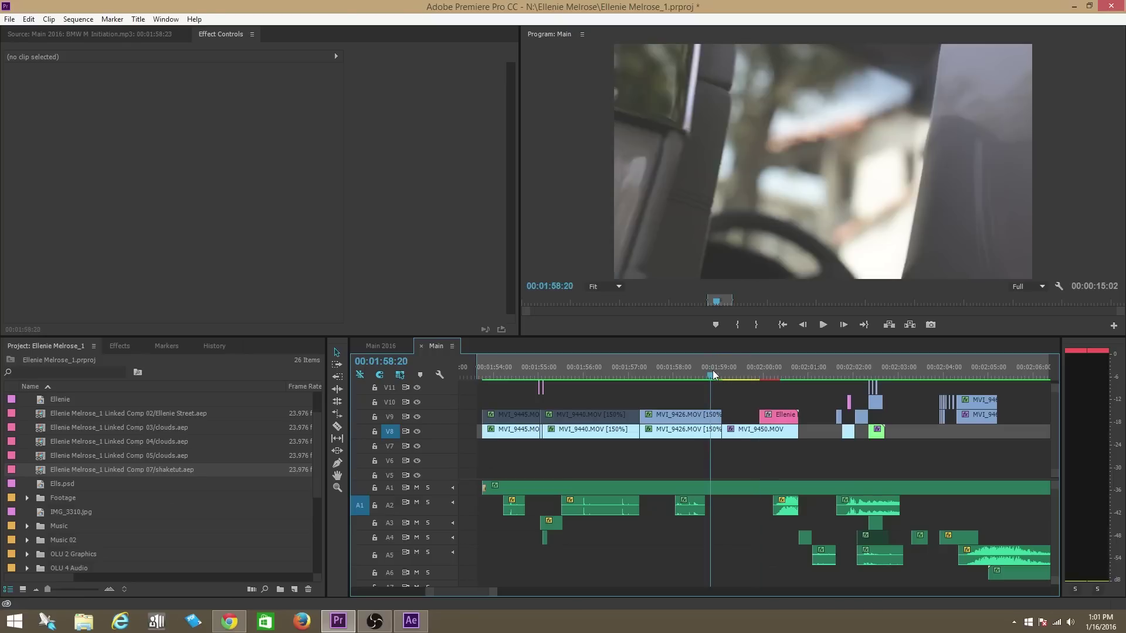
key("space")
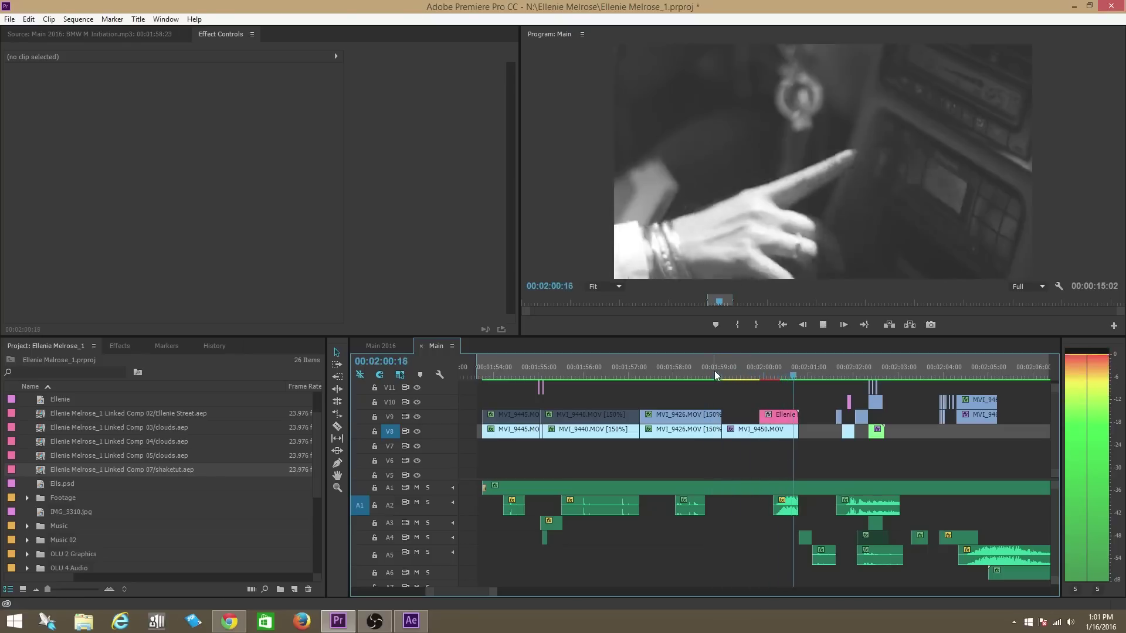
left_click(740, 375)
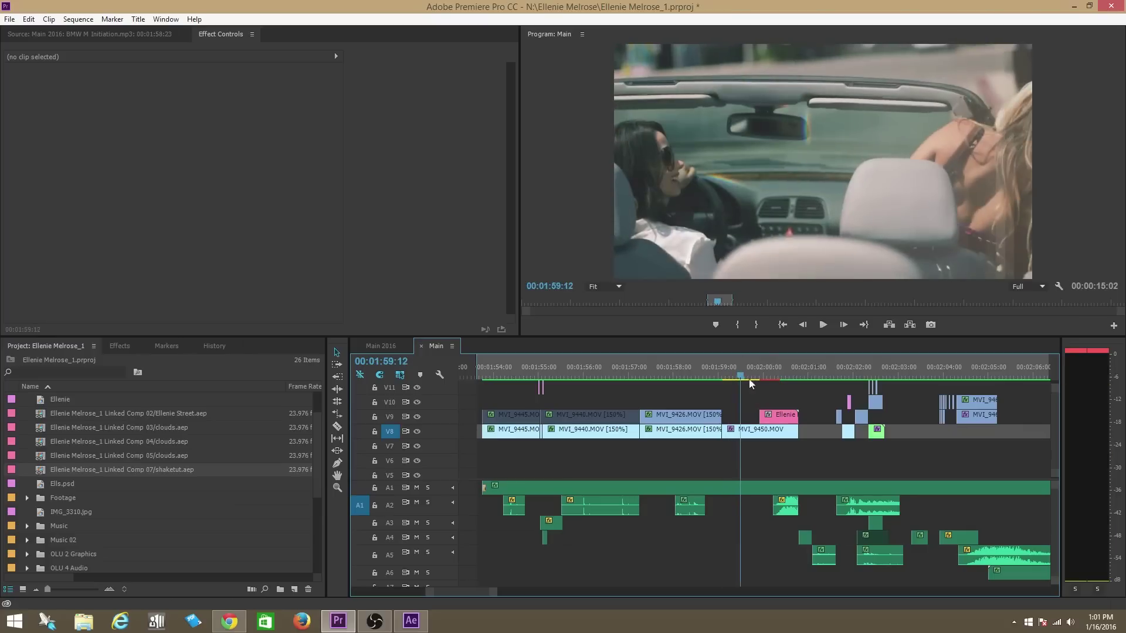
left_click(753, 432)
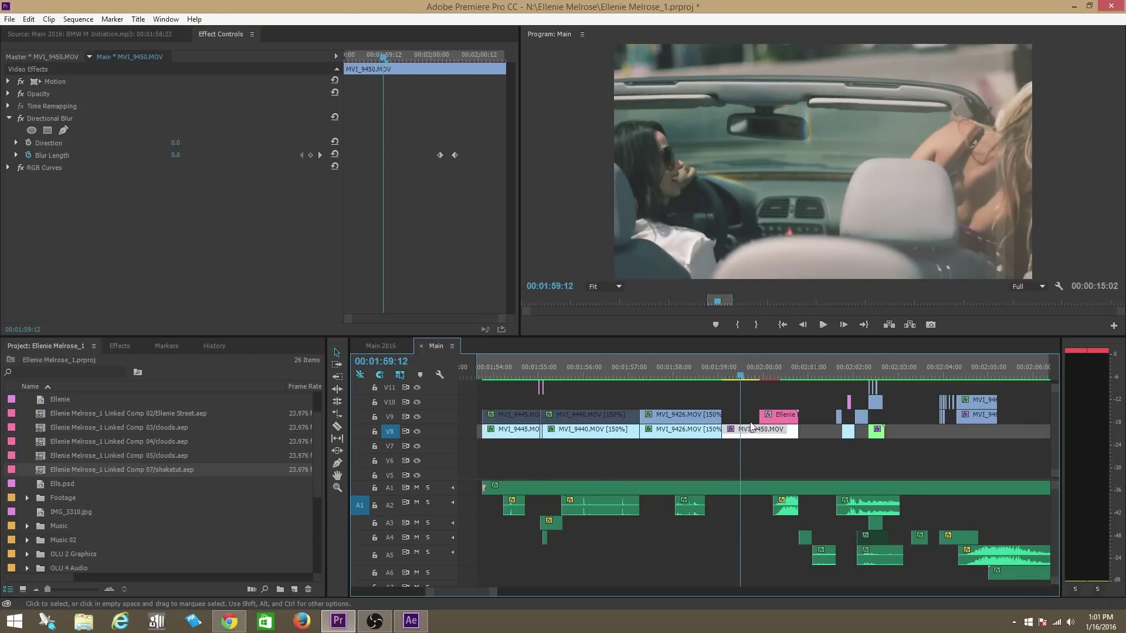
Copy RGB Curves from MVI_9450.MOV and paste it onto the Linked Comp 07 clip
right_click(48, 169)
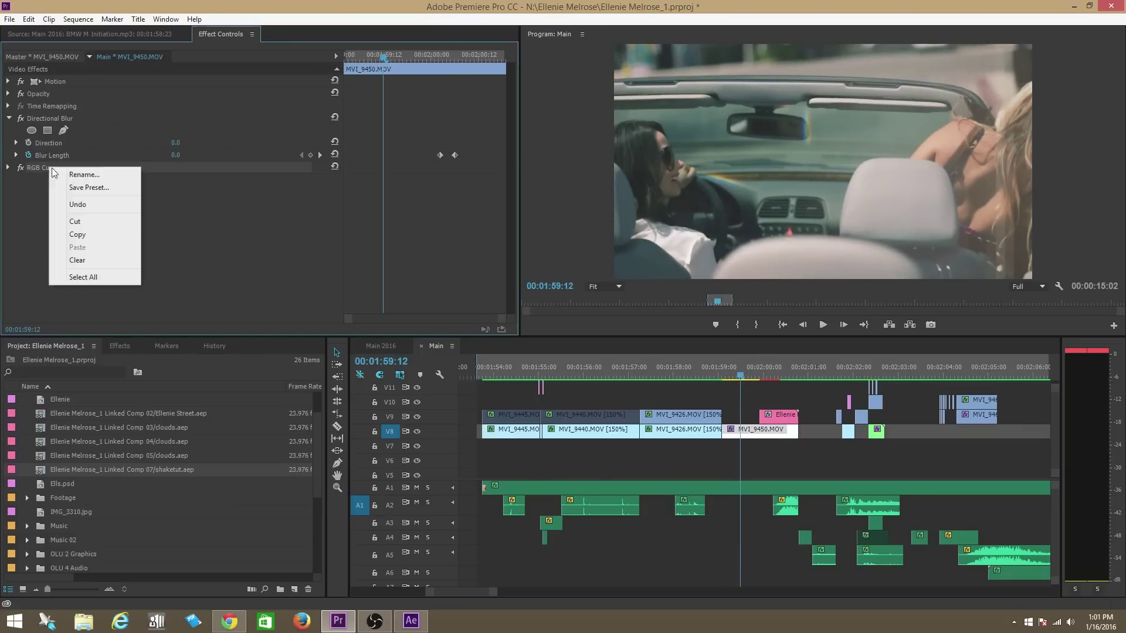
left_click(77, 237)
left_click_drag(755, 374, 771, 371)
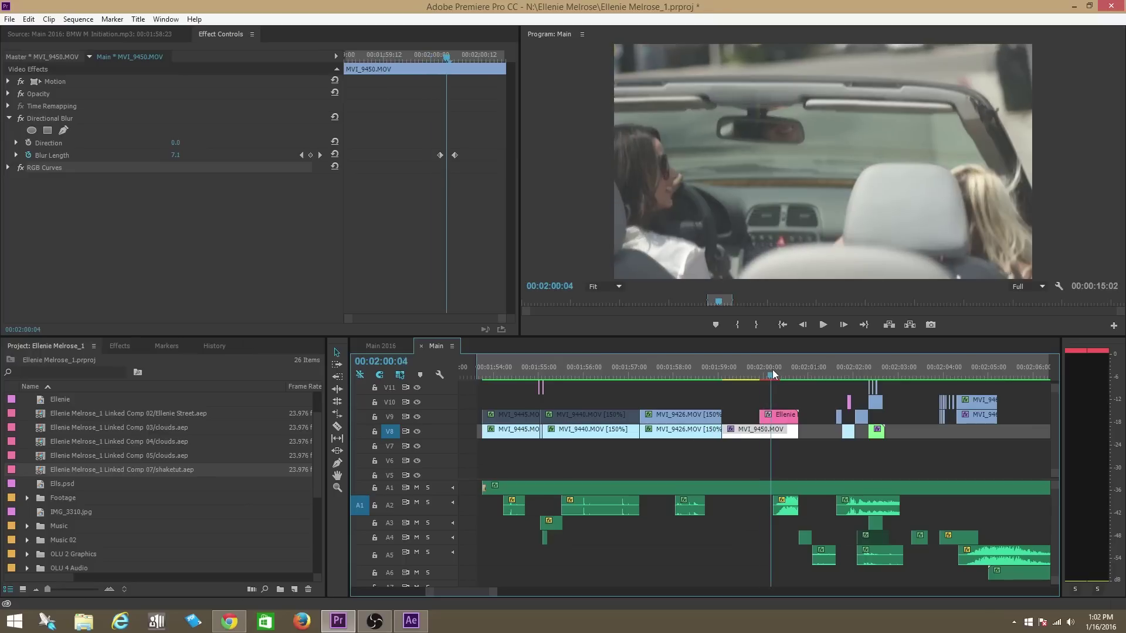
left_click(783, 415)
right_click(111, 161)
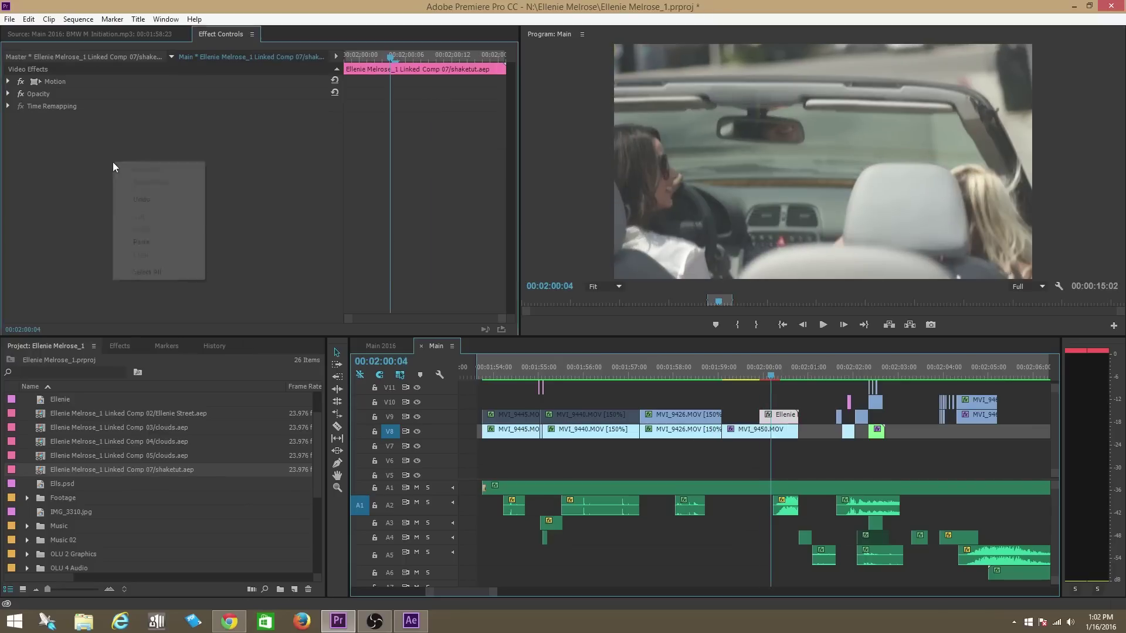
left_click(144, 244)
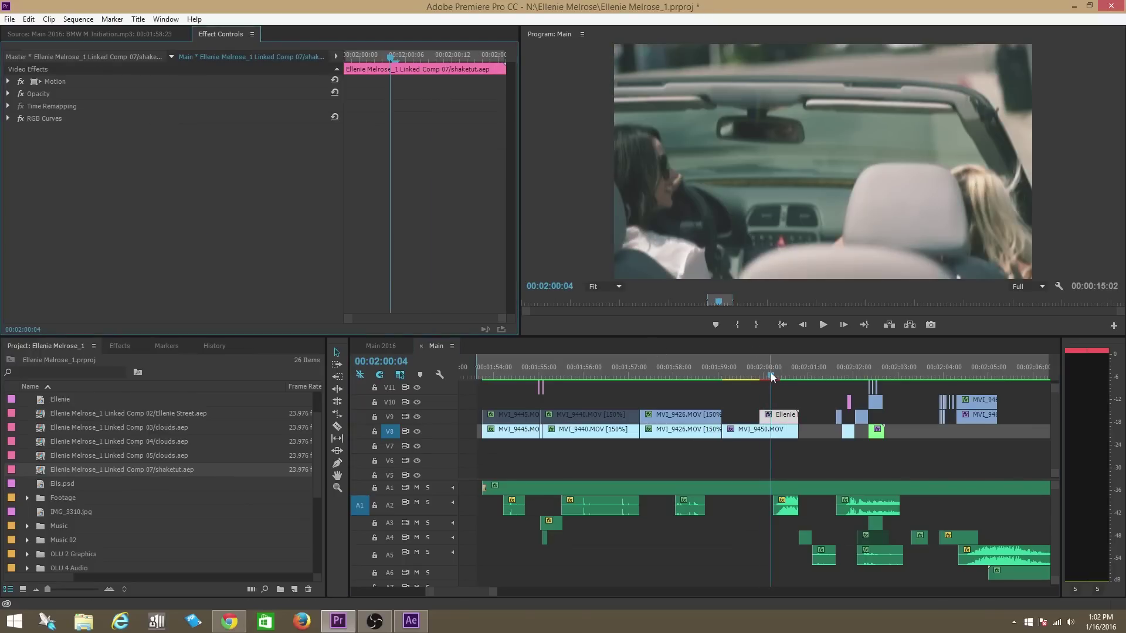
left_click_drag(771, 369, 693, 370)
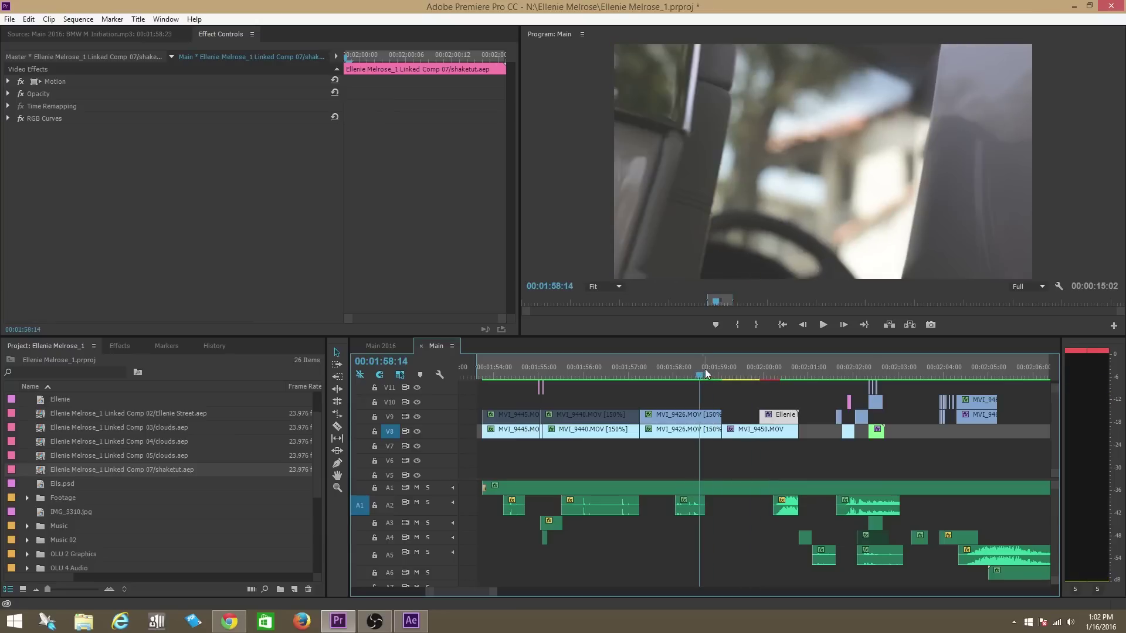
key("space")
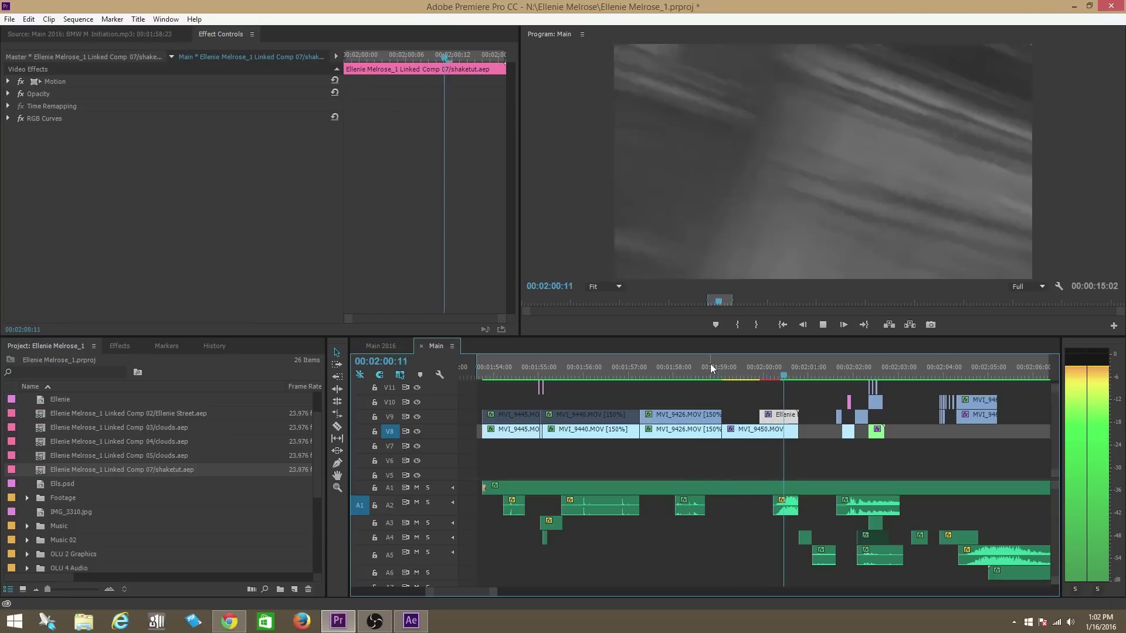
left_click(712, 366)
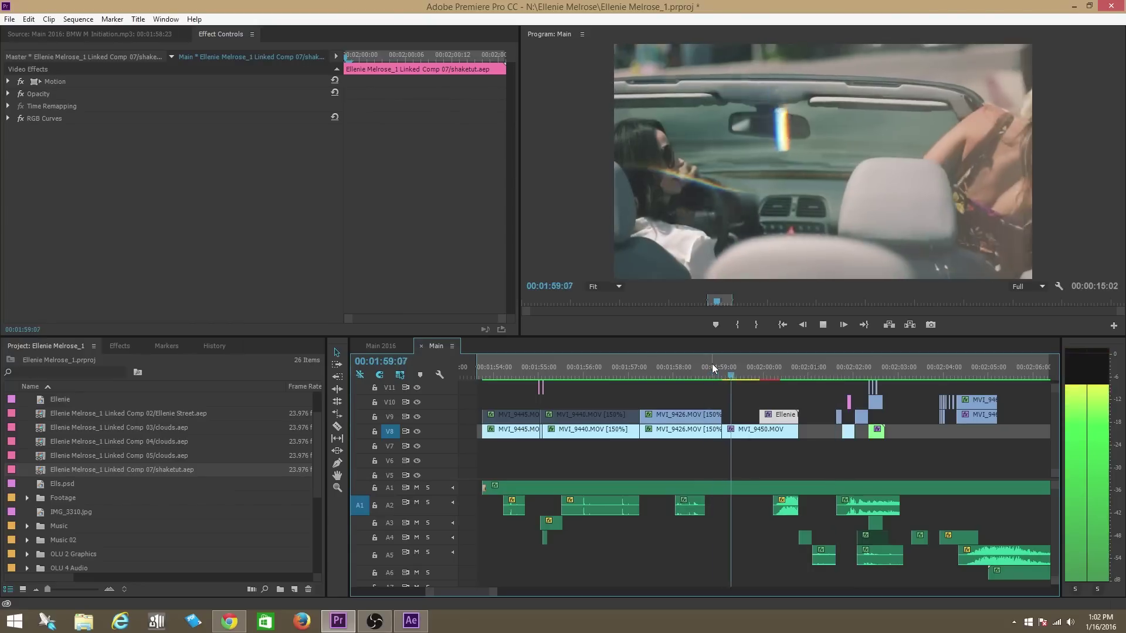
key("space")
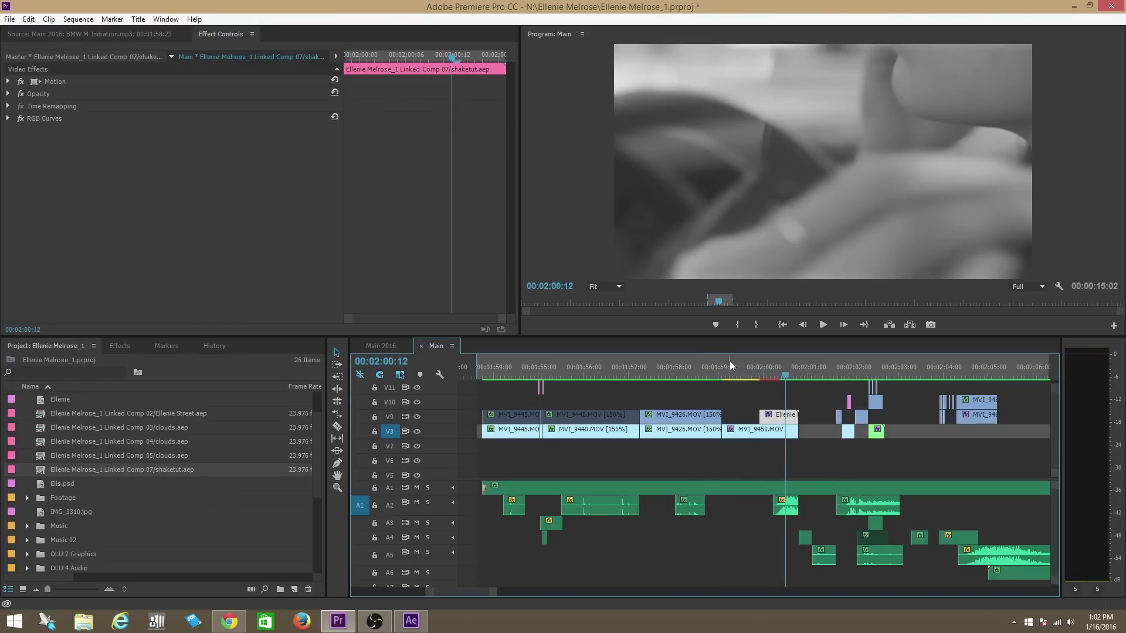
left_click(729, 365)
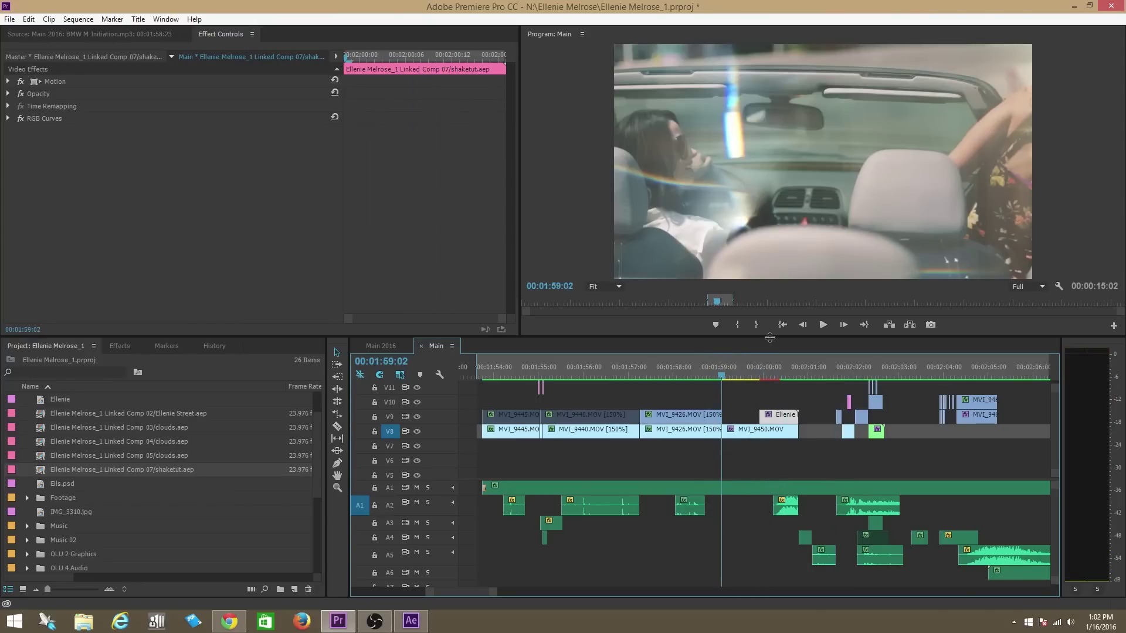
left_click(821, 326)
left_click(821, 326)
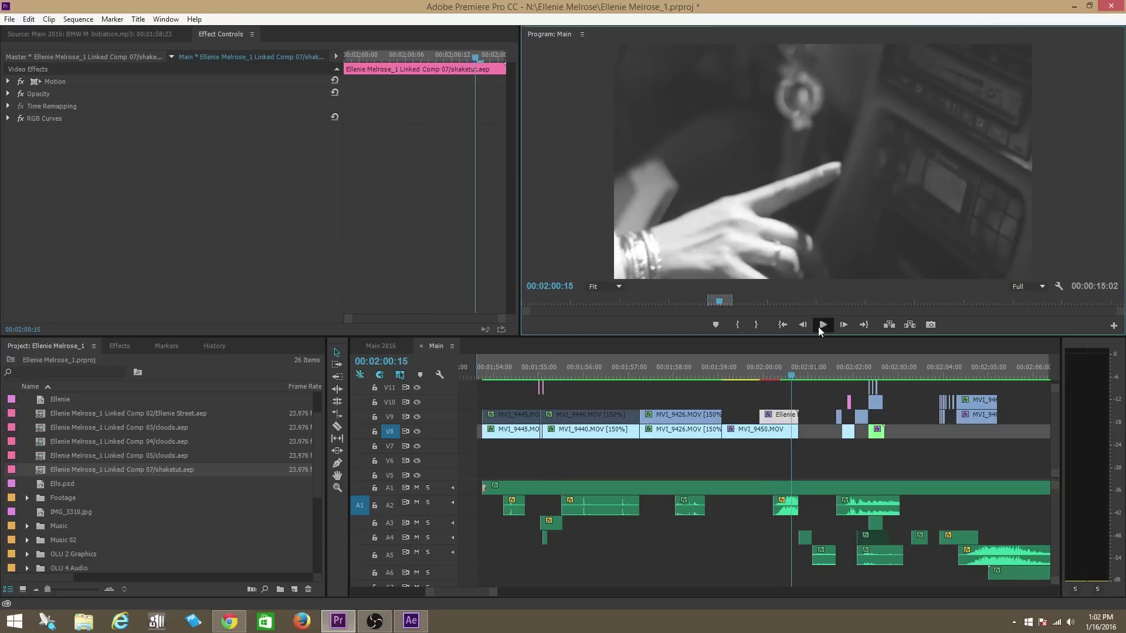
left_click_drag(750, 369, 735, 373)
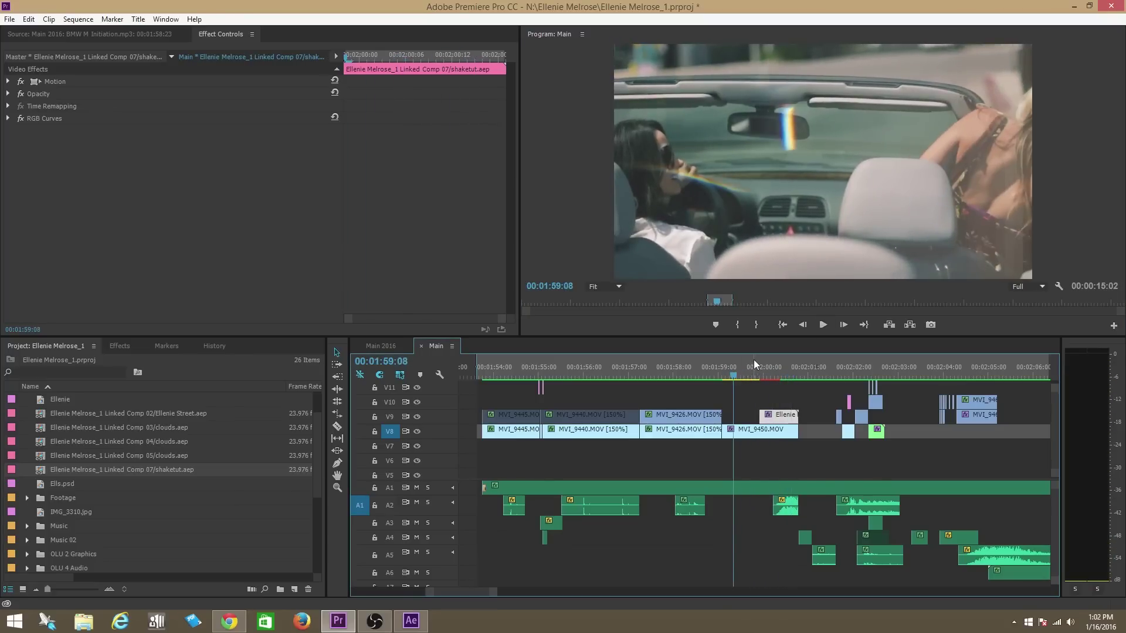